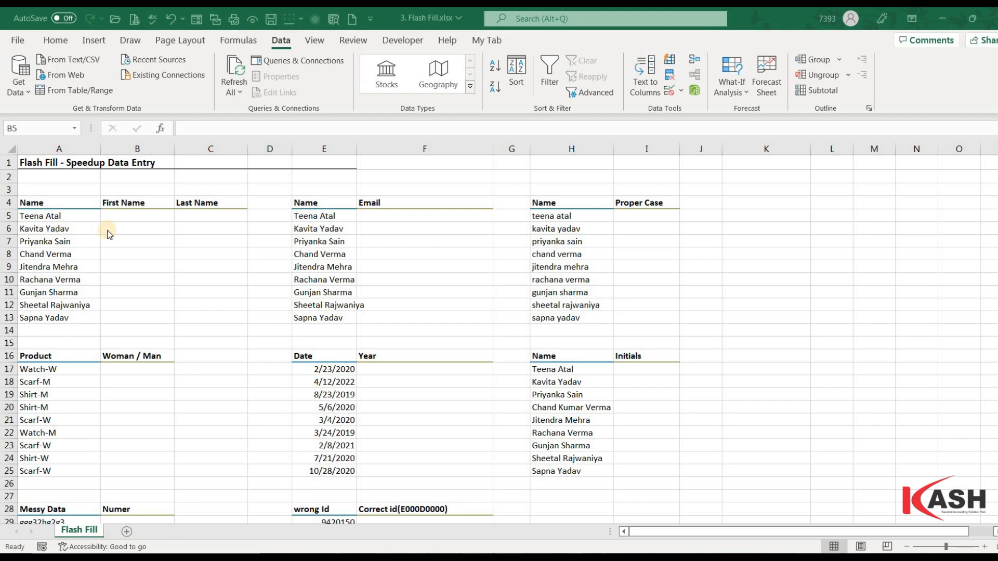
pyautogui.click(193, 217)
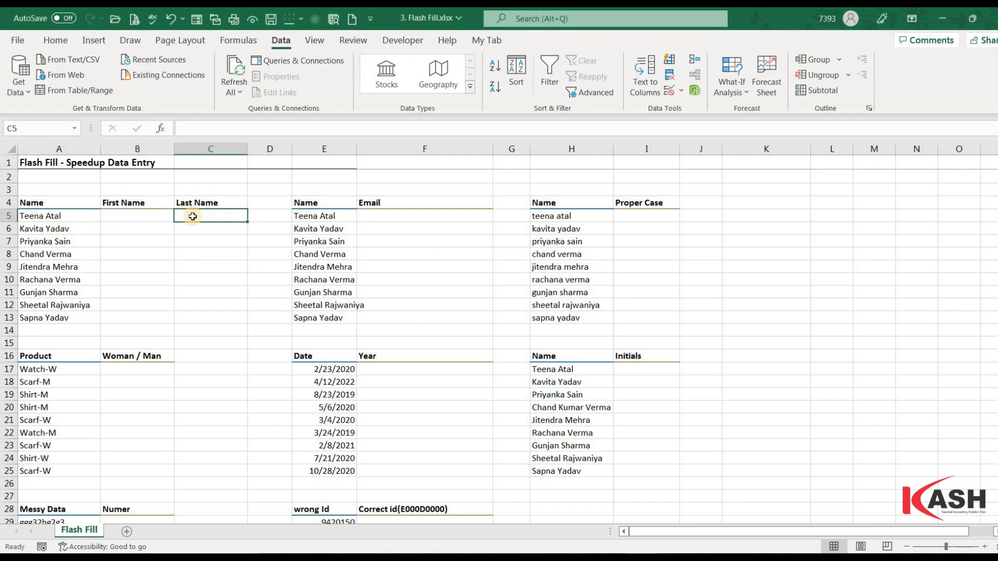
pyautogui.click(120, 218)
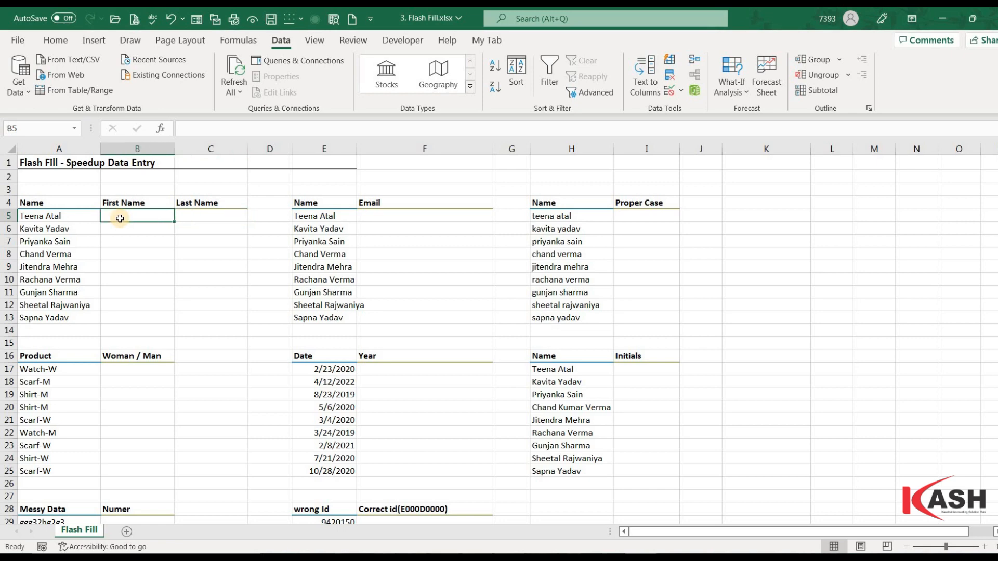
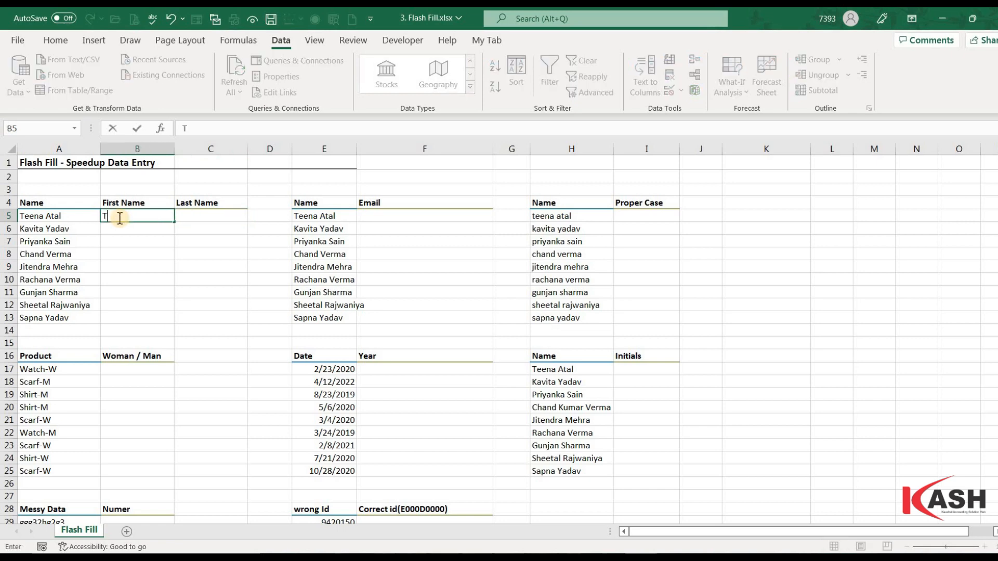
pyautogui.click(128, 229)
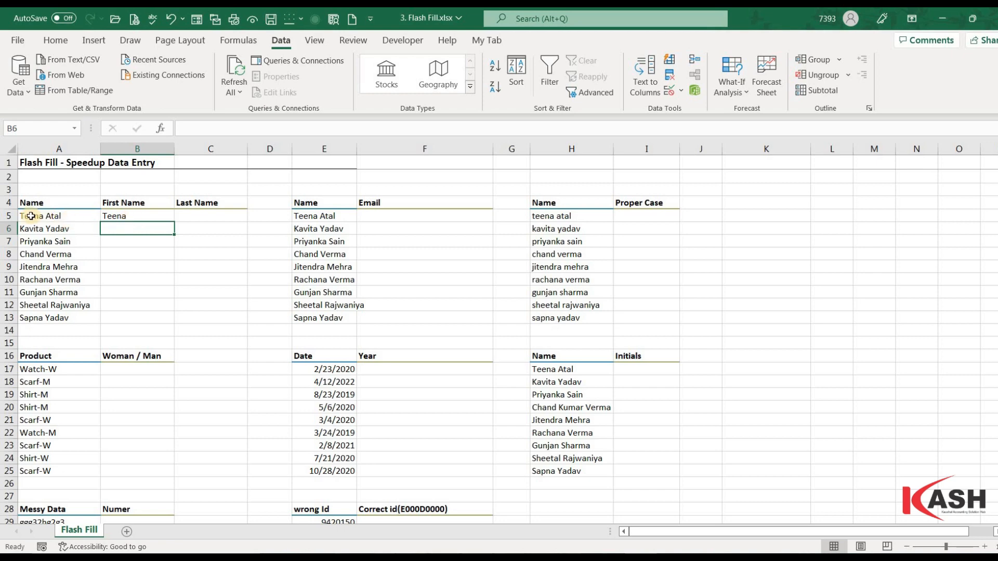
pyautogui.press('Up')
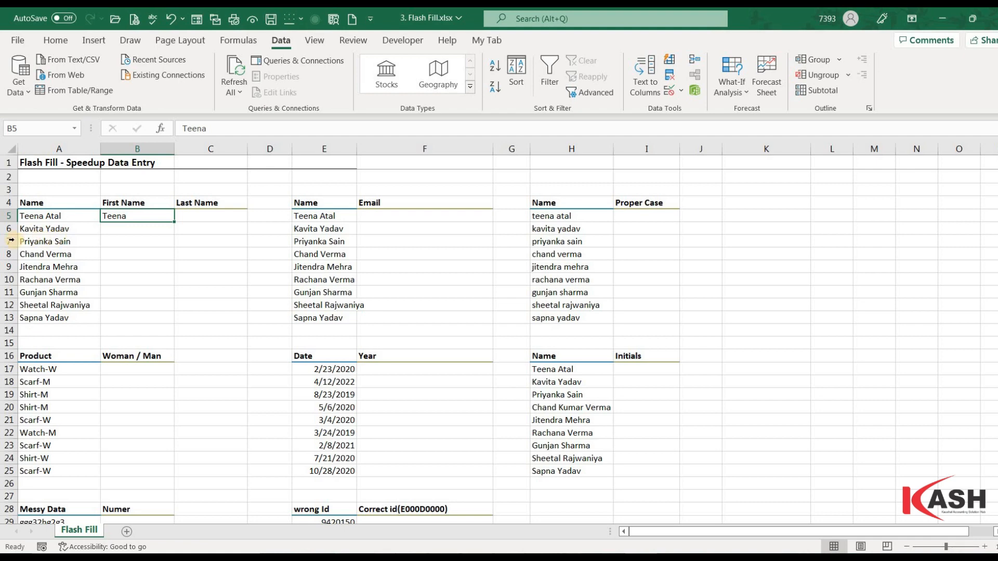
pyautogui.click(129, 233)
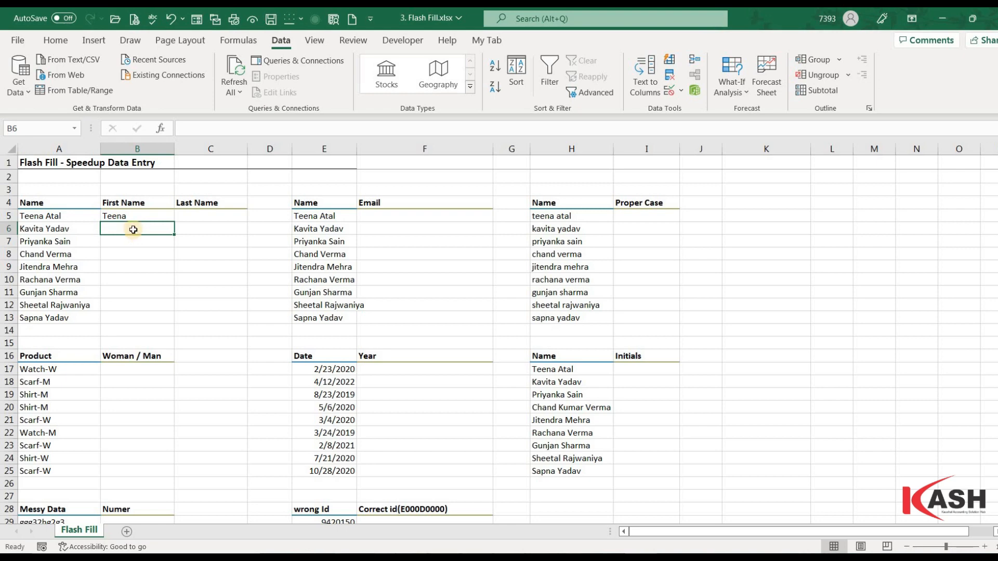
pyautogui.hotkey('ctrl', 'e')
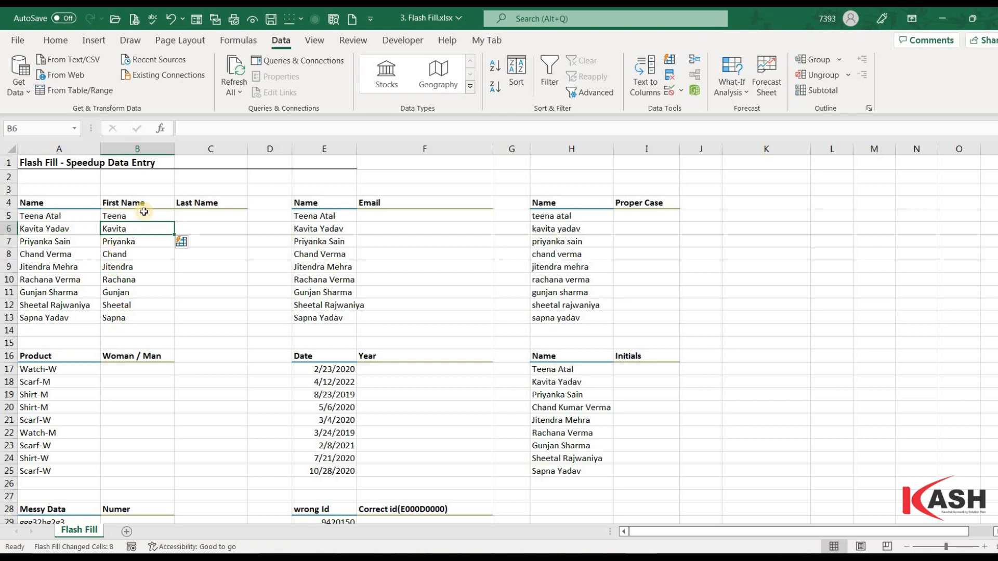
pyautogui.click(50, 218)
pyautogui.click(127, 218)
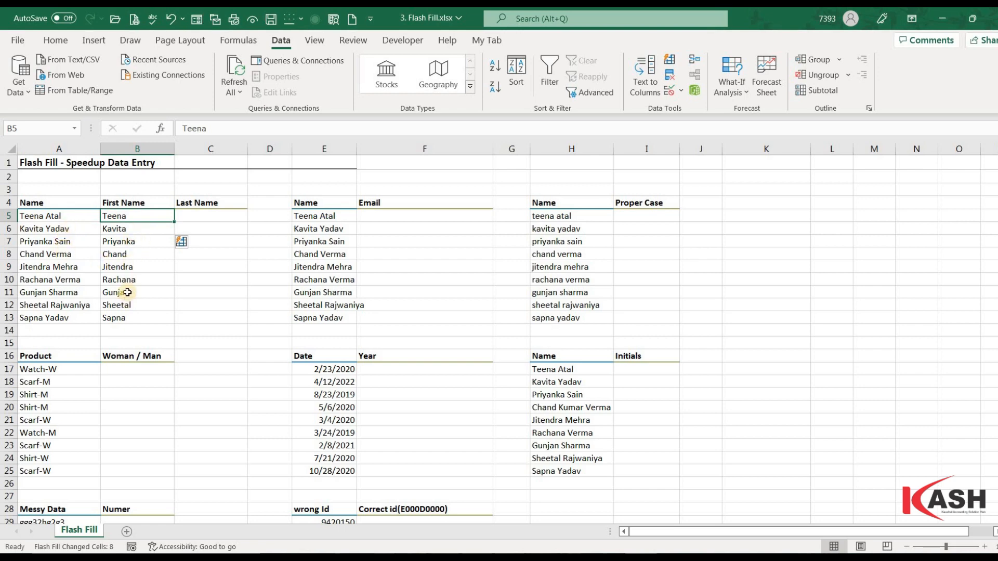
pyautogui.click(205, 218)
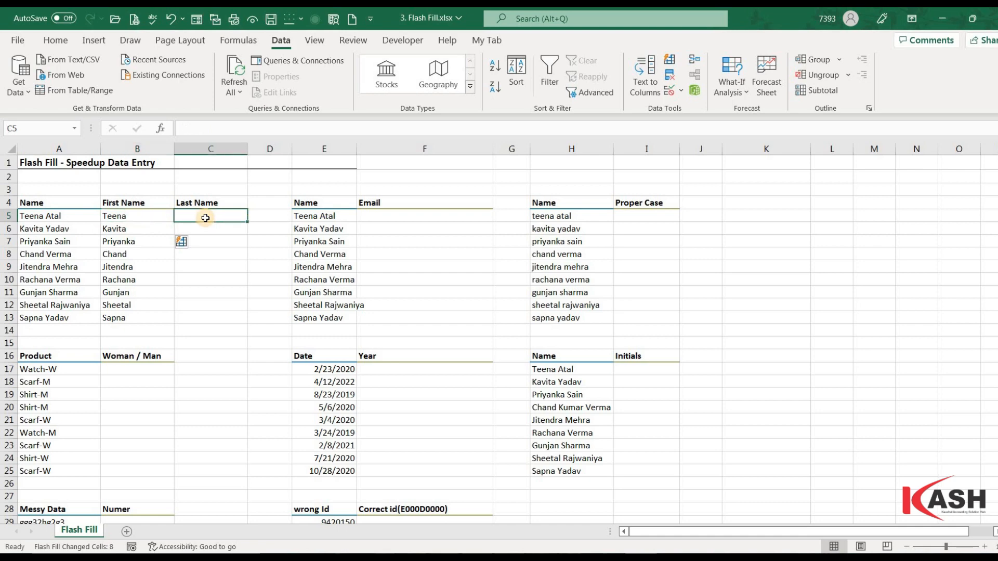
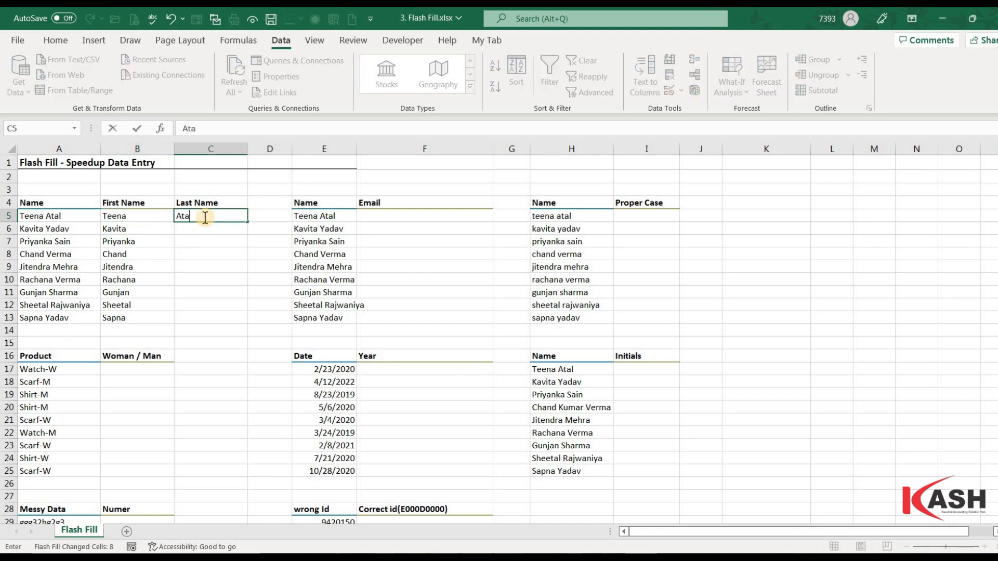
pyautogui.press('Return')
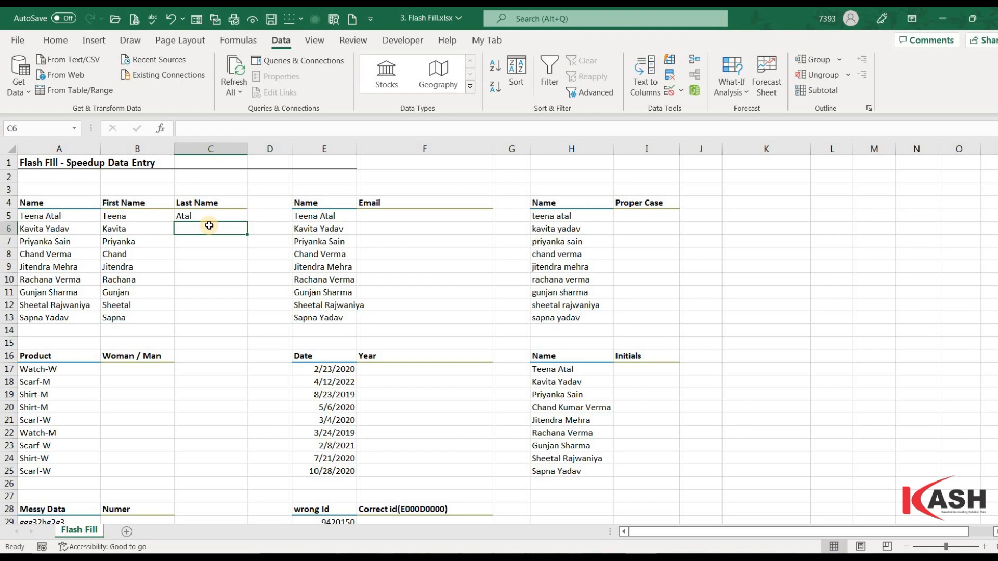
pyautogui.hotkey('ctrl', 'e')
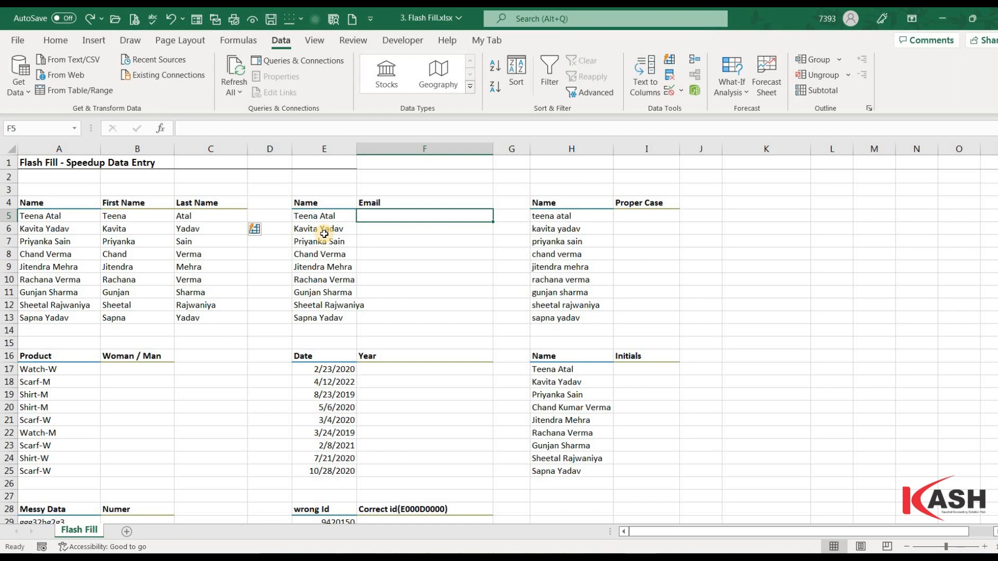
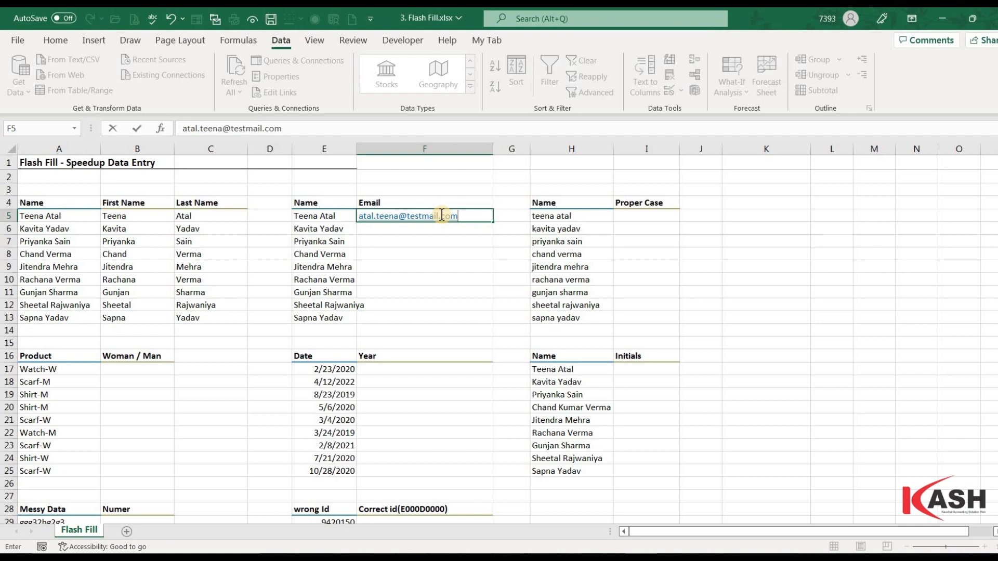
pyautogui.press('Return')
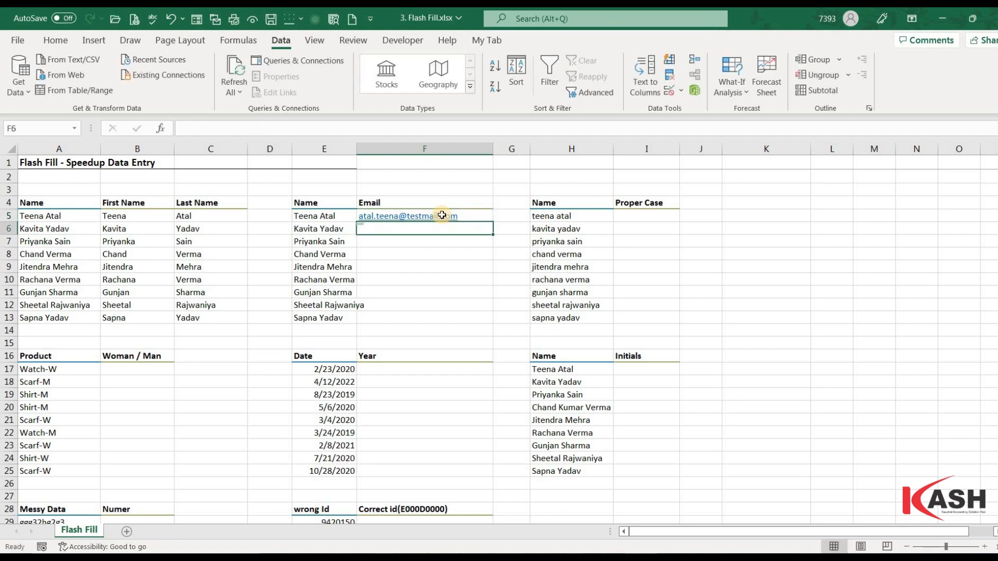
pyautogui.hotkey('ctrl', 'e')
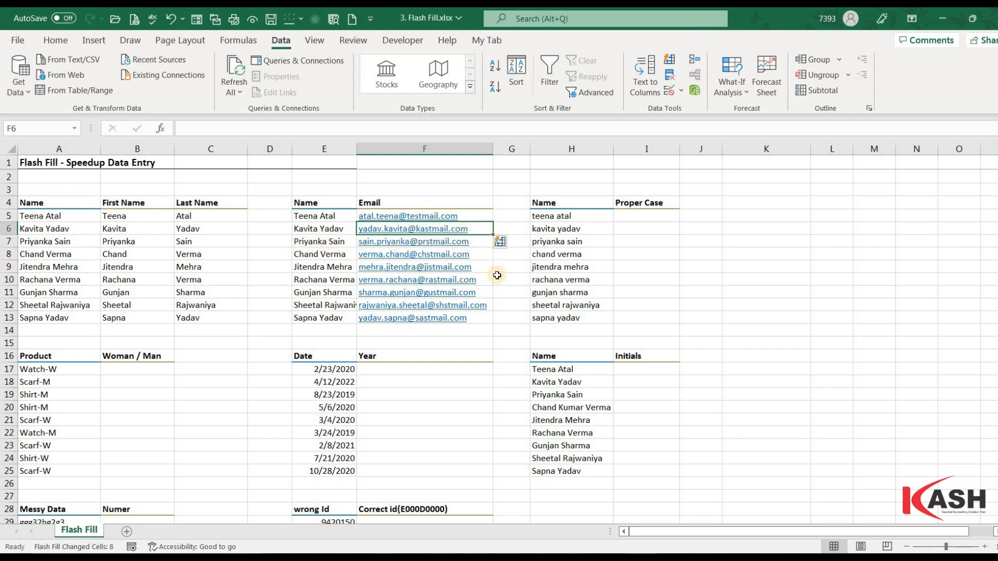
pyautogui.click(497, 276)
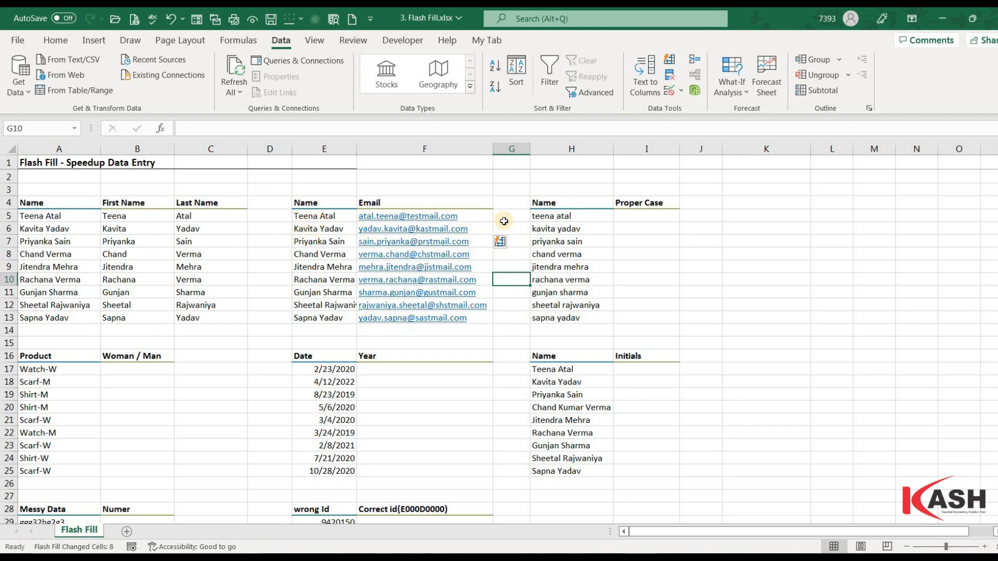
pyautogui.moveTo(468, 229); pyautogui.dragTo(468, 317)
pyautogui.press('Delete')
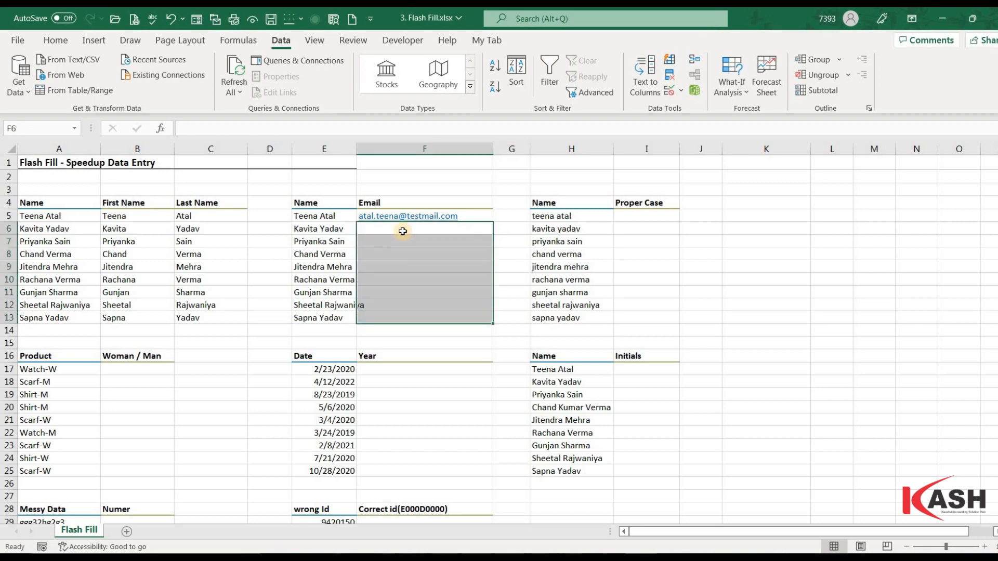
pyautogui.click(403, 231)
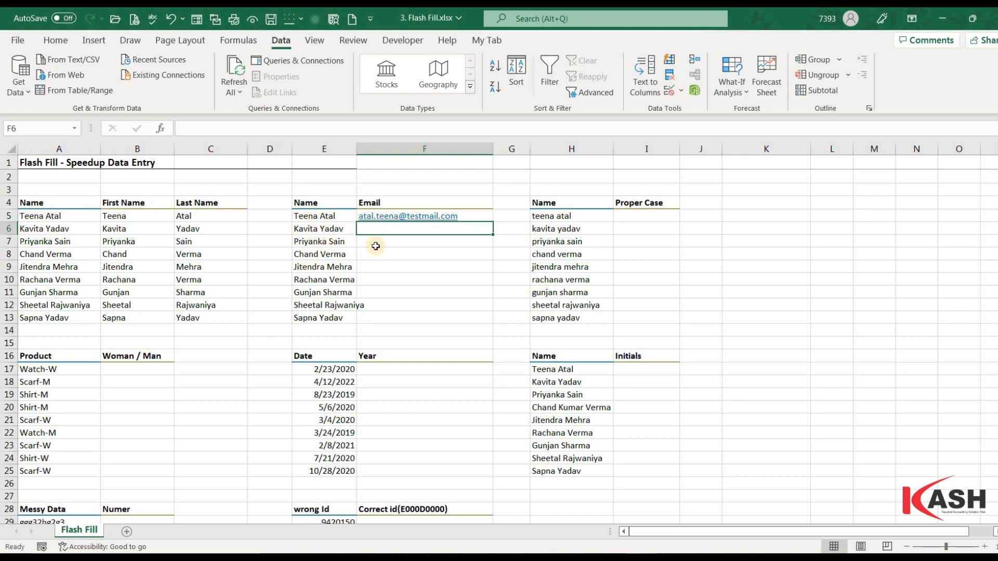
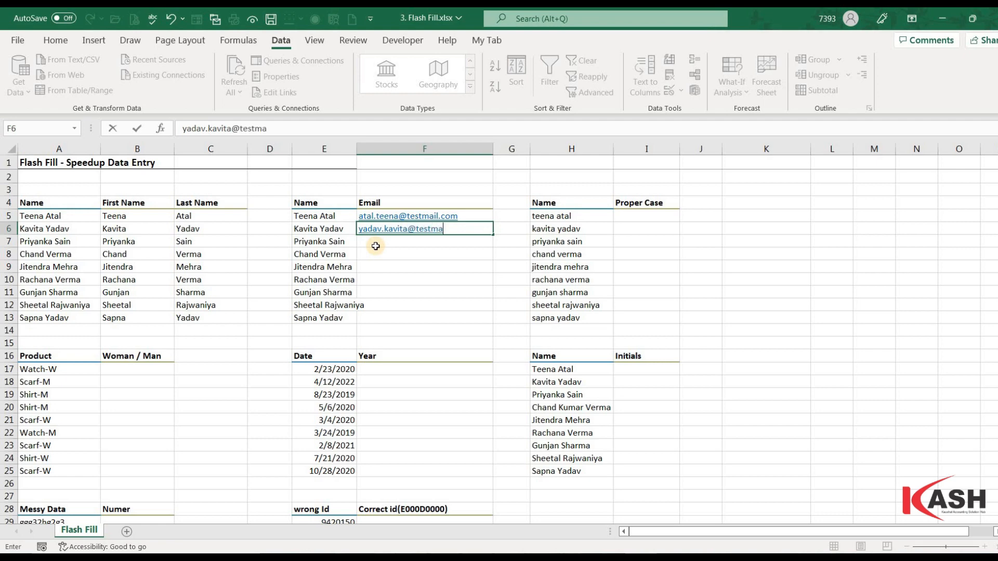
pyautogui.press('Return')
pyautogui.hotkey('ctrl', 'e')
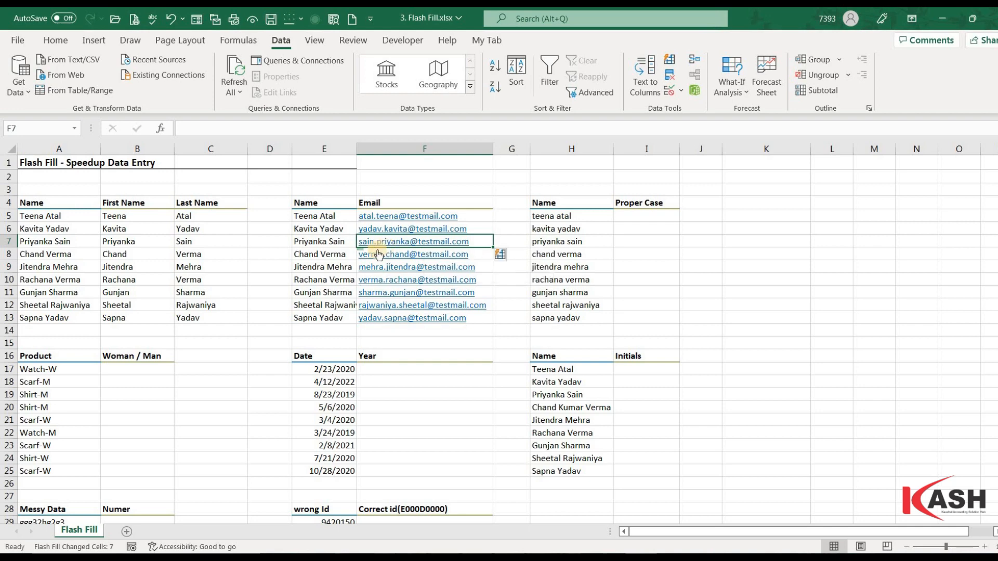
pyautogui.click(651, 213)
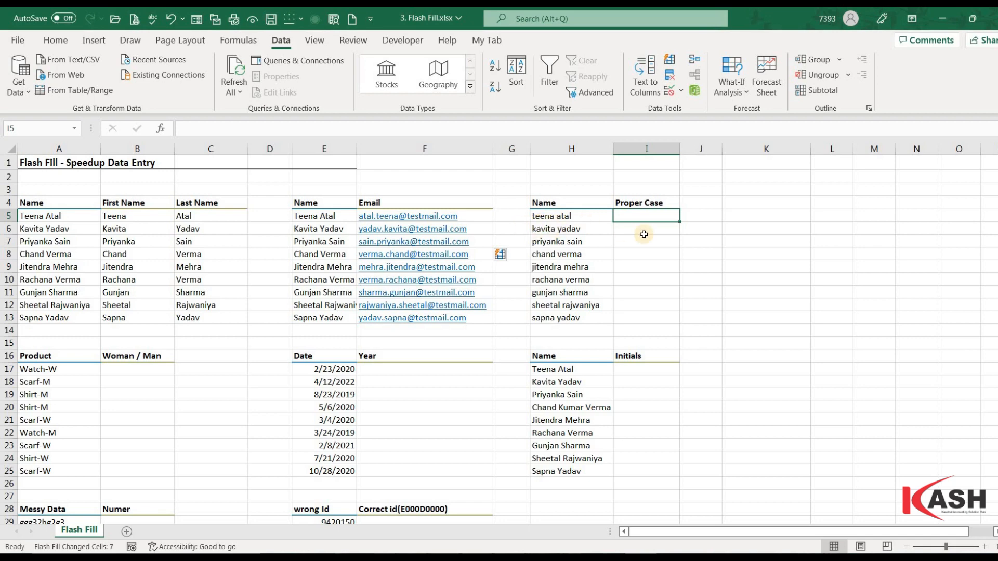
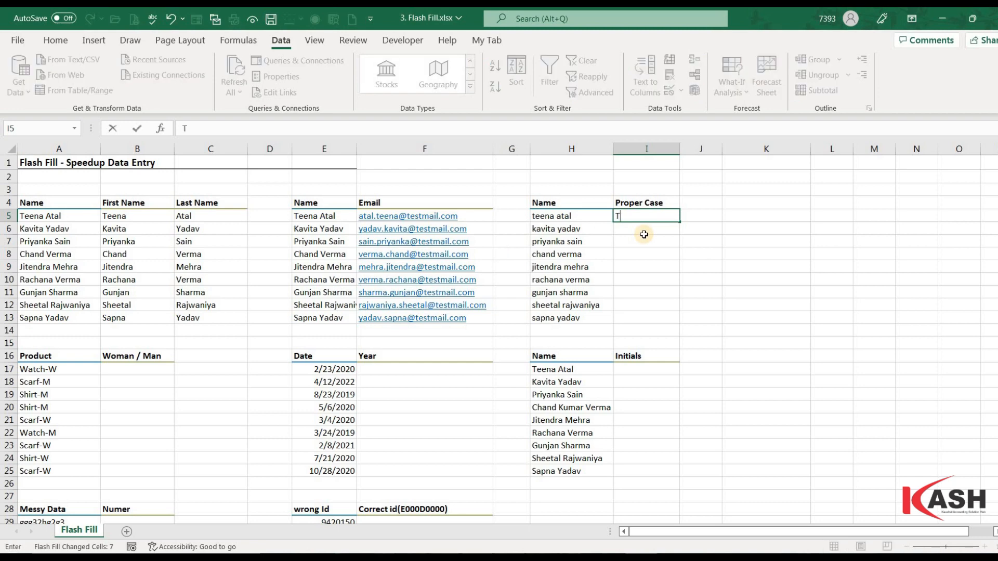
pyautogui.press('Return')
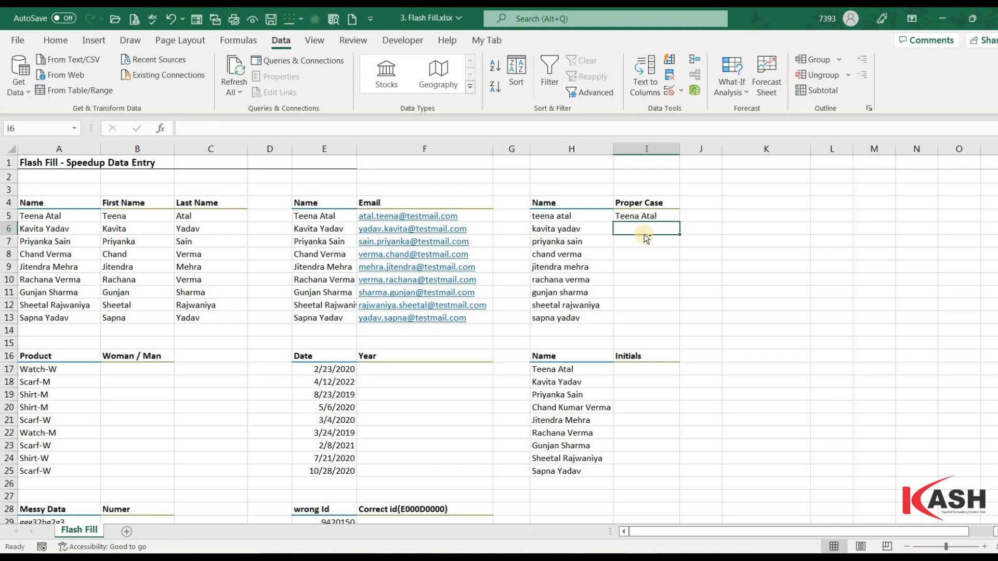
pyautogui.hotkey('ctrl', 'e')
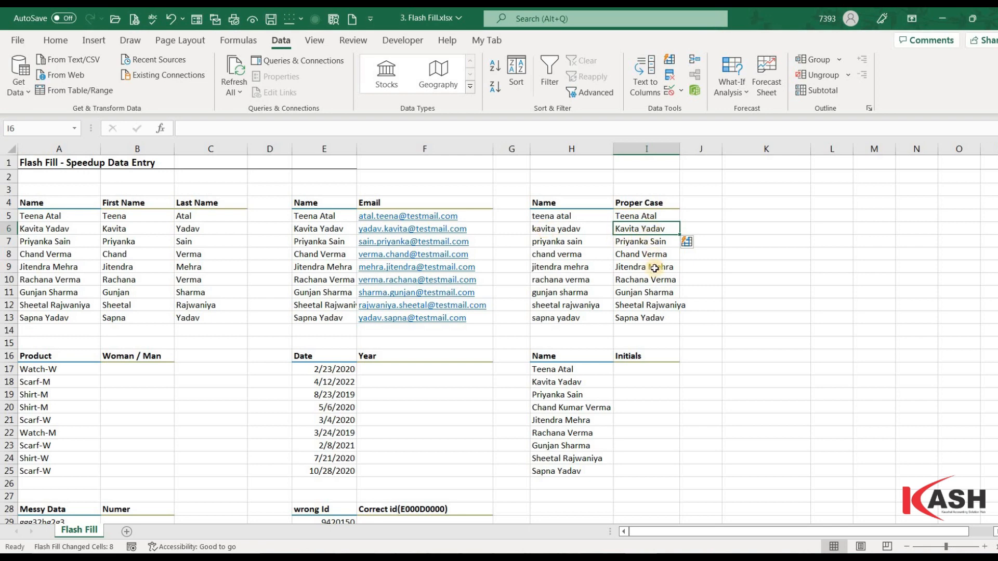
pyautogui.moveTo(656, 217); pyautogui.dragTo(652, 315)
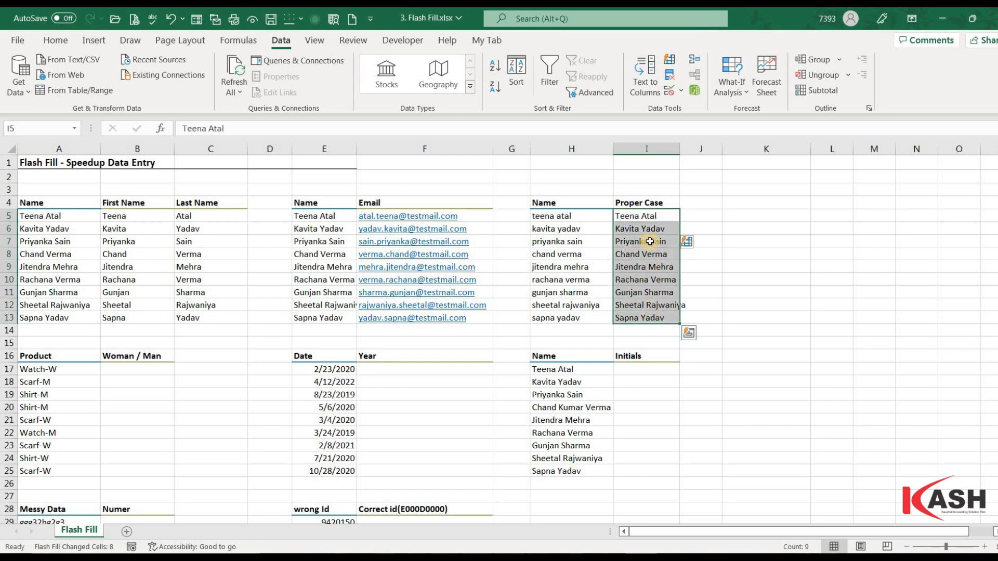
pyautogui.press('Delete')
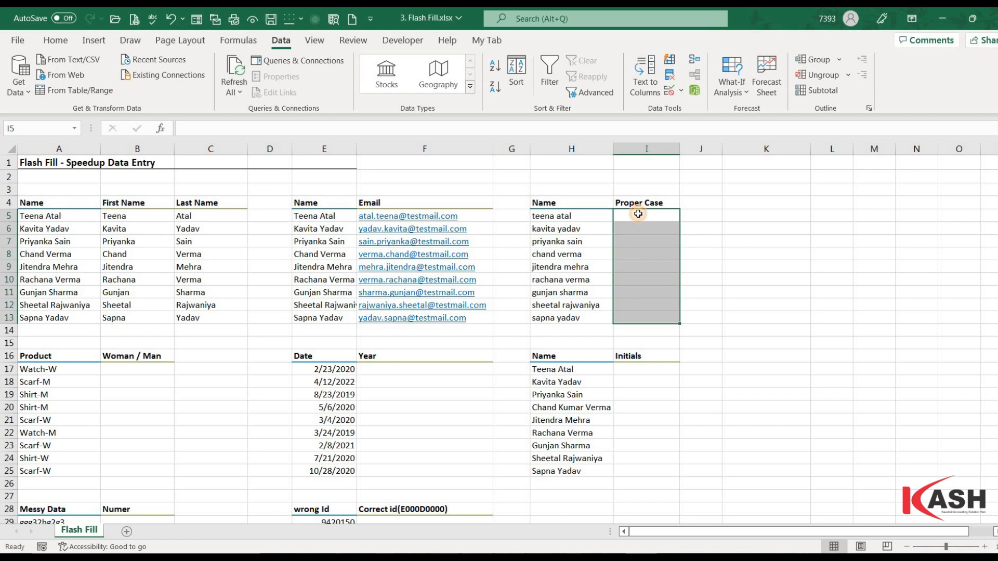
# Step: Rename the I4 header from Proper Case to upper Case
pyautogui.click(638, 214)
pyautogui.doubleClick(641, 203)
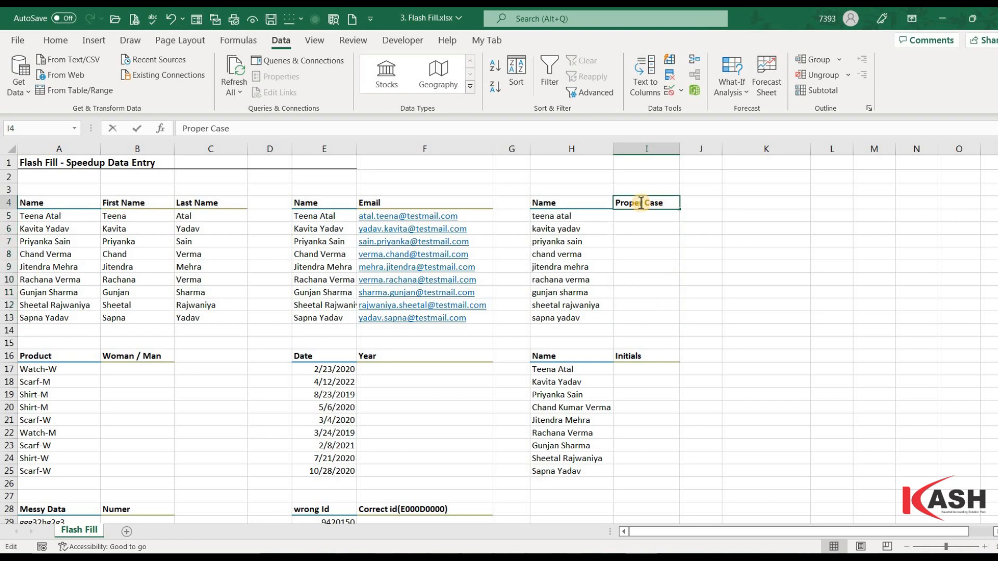
pyautogui.press('BackSpace')
pyautogui.press('BackSpace')
pyautogui.press('BackSpace')
pyautogui.press('BackSpace')
pyautogui.press('BackSpace')
pyautogui.press('BackSpace')
pyautogui.press('Delete')
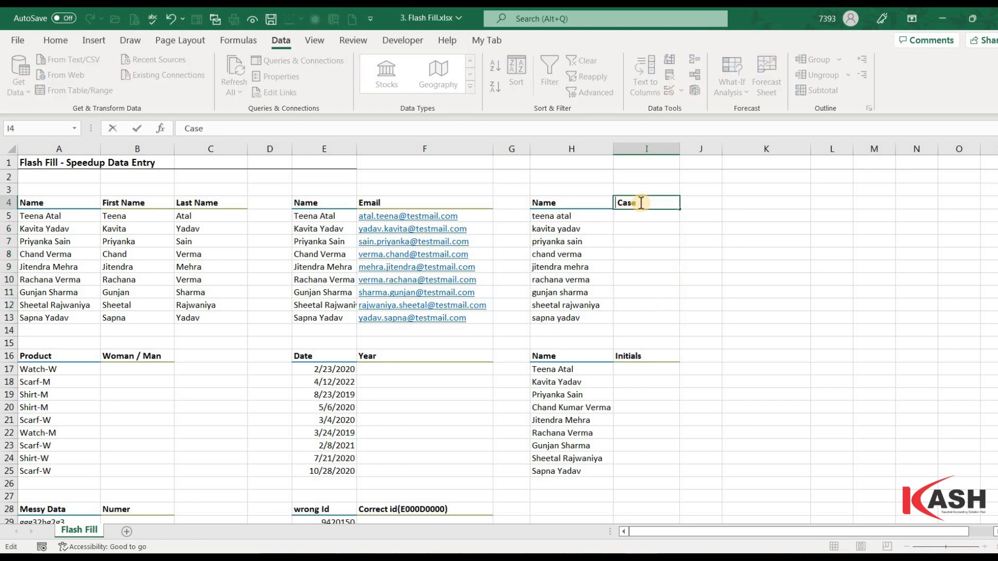
pyautogui.write('upper')
pyautogui.press('Return')
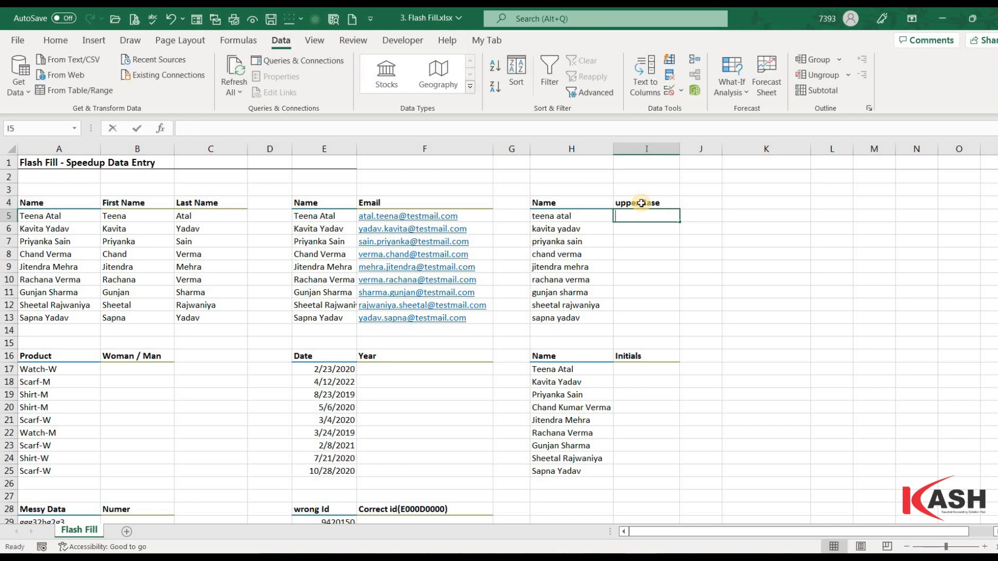
pyautogui.write('te')
pyautogui.press('BackSpace')
pyautogui.press('BackSpace')
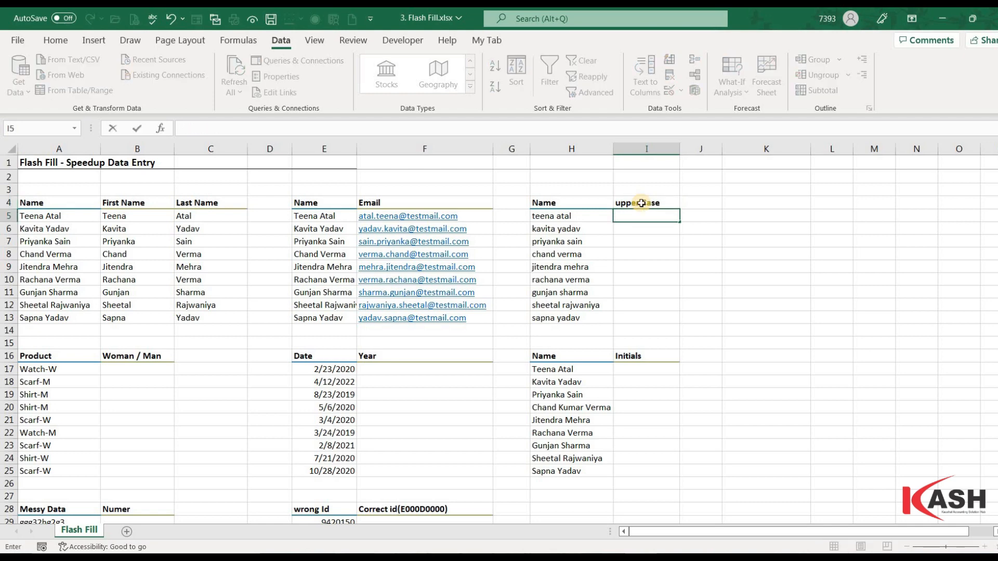
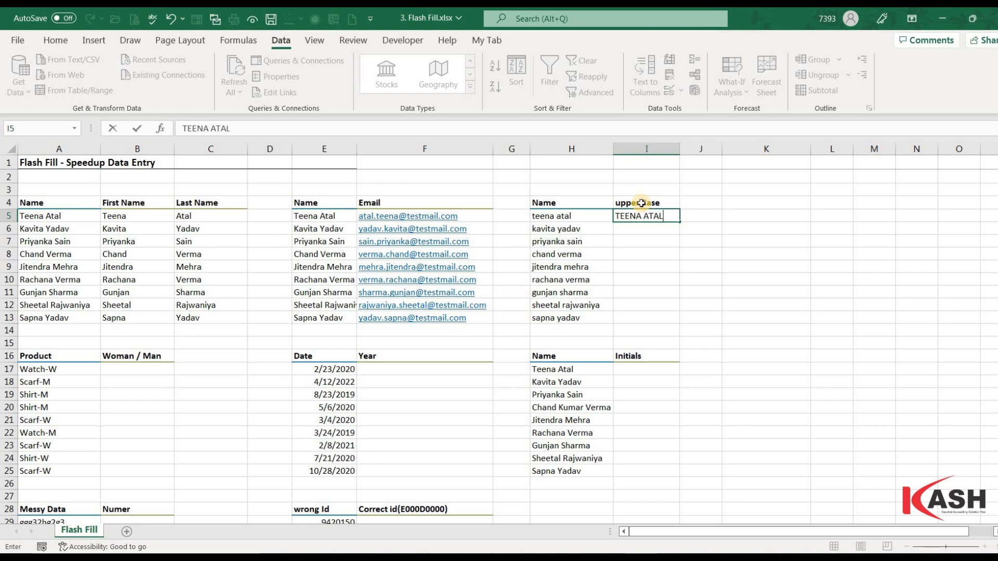
pyautogui.press('Return')
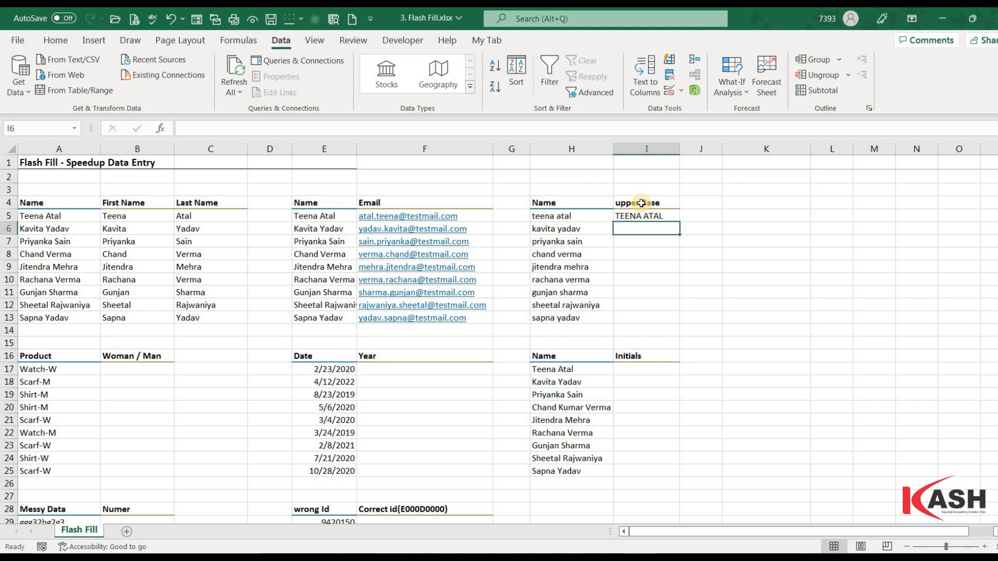
pyautogui.hotkey('ctrl', 'e')
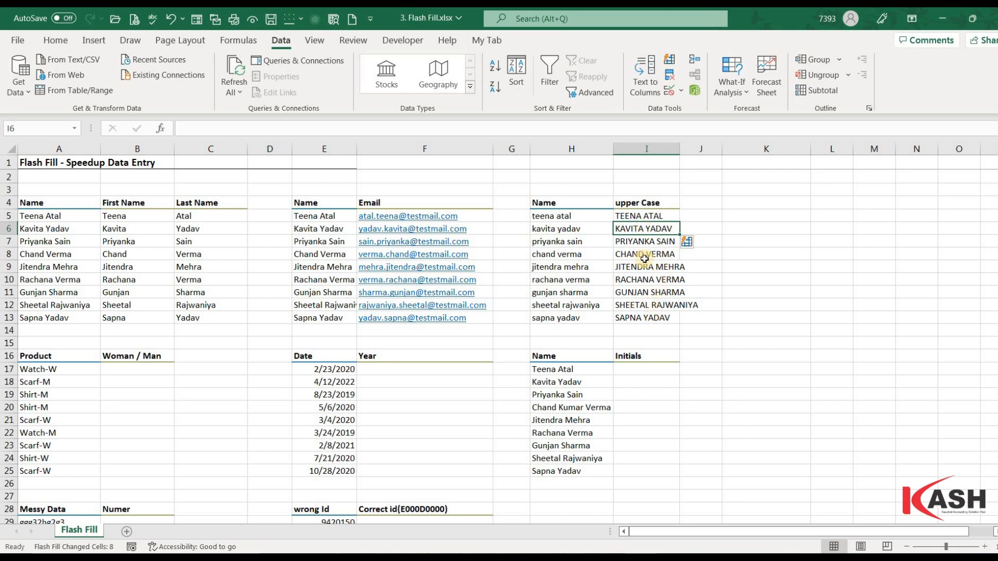
pyautogui.click(129, 369)
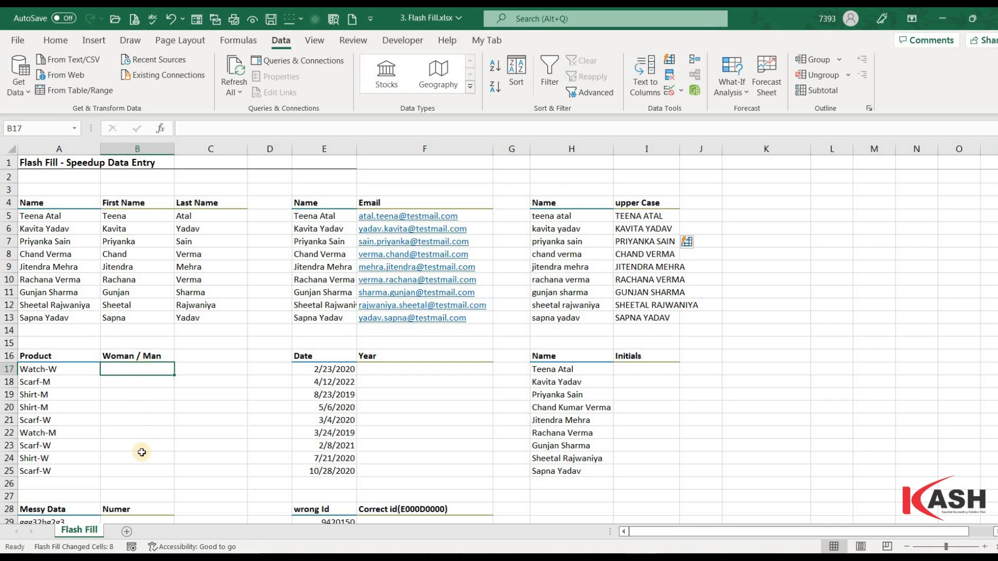
# Step: Enter W in B17, Flash Fill, then correct B18 to M so the codes refill
pyautogui.write('W')
pyautogui.press('Return')
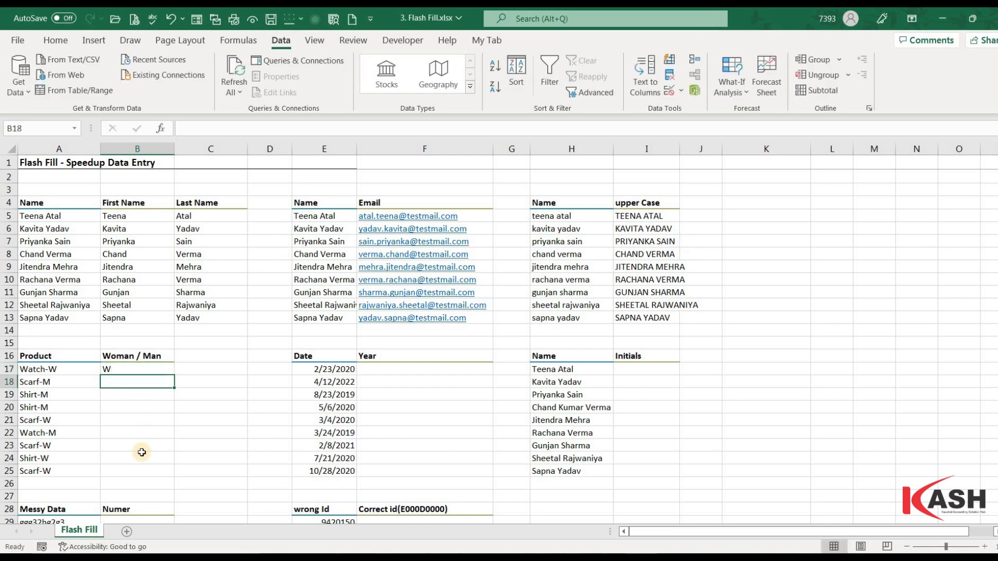
pyautogui.hotkey('ctrl', 'e')
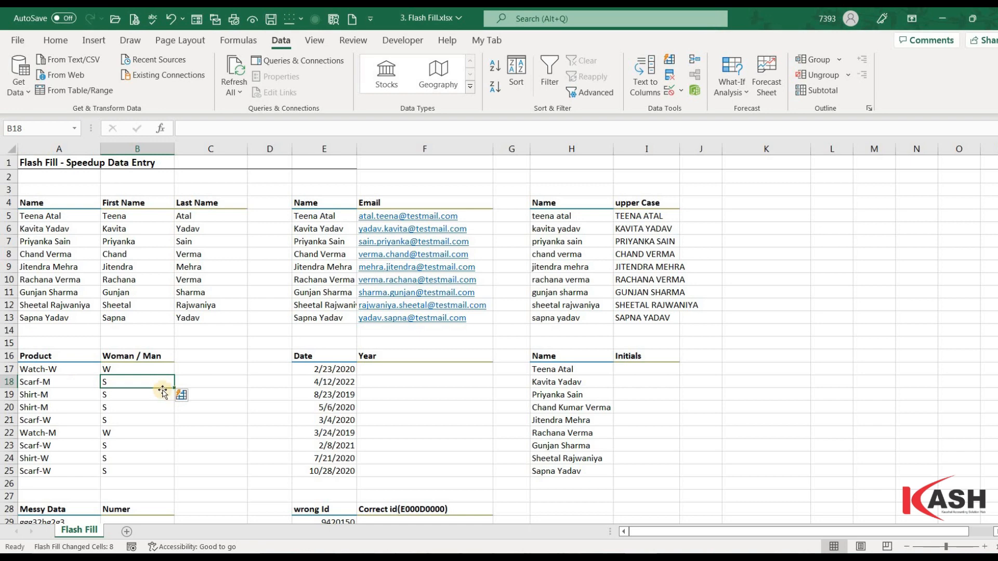
pyautogui.press('BackSpace')
pyautogui.write('M')
pyautogui.press('Return')
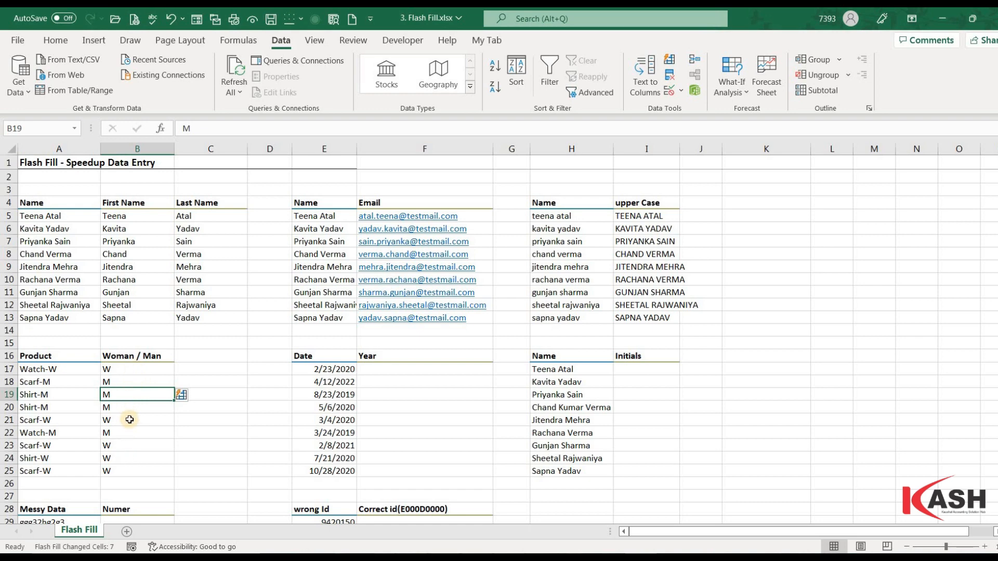
pyautogui.click(405, 373)
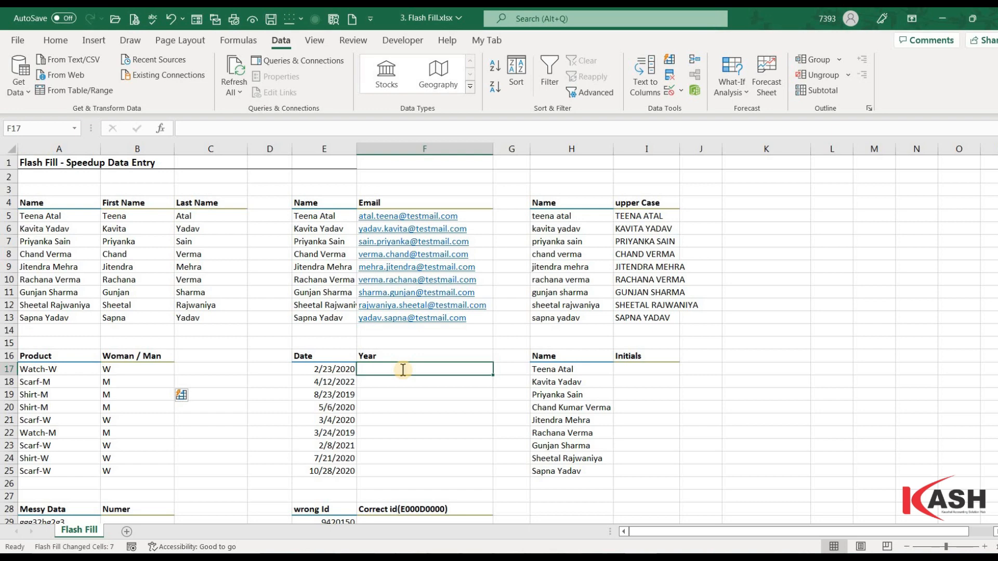
# Step: Enter 2020 in F17 and Flash Fill the year for the remaining dates
pyautogui.write('2020')
pyautogui.press('Return')
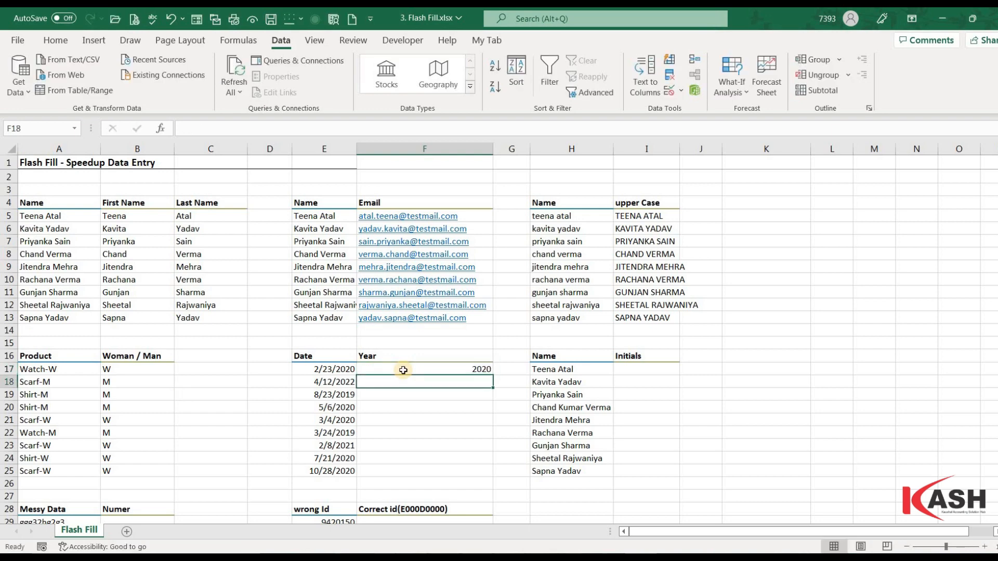
pyautogui.hotkey('ctrl', 'e')
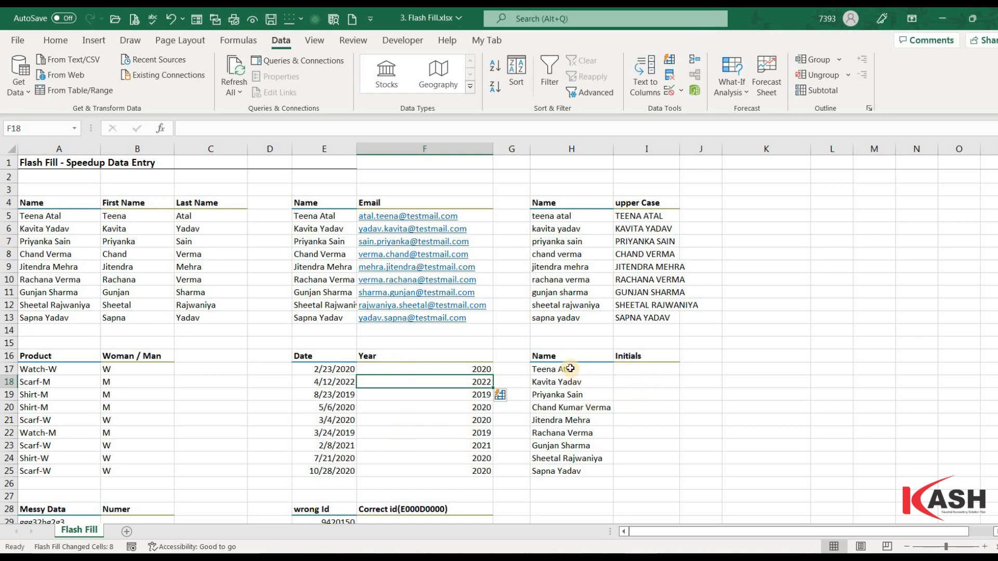
pyautogui.click(654, 368)
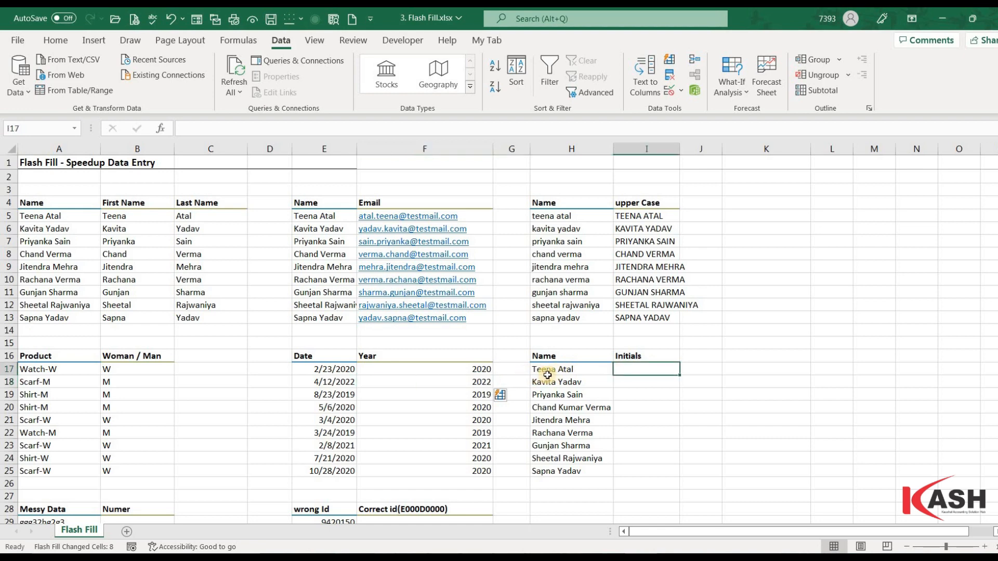
# Step: Enter TA in I17 and Flash Fill initials for the rest, including CKV
pyautogui.write('t')
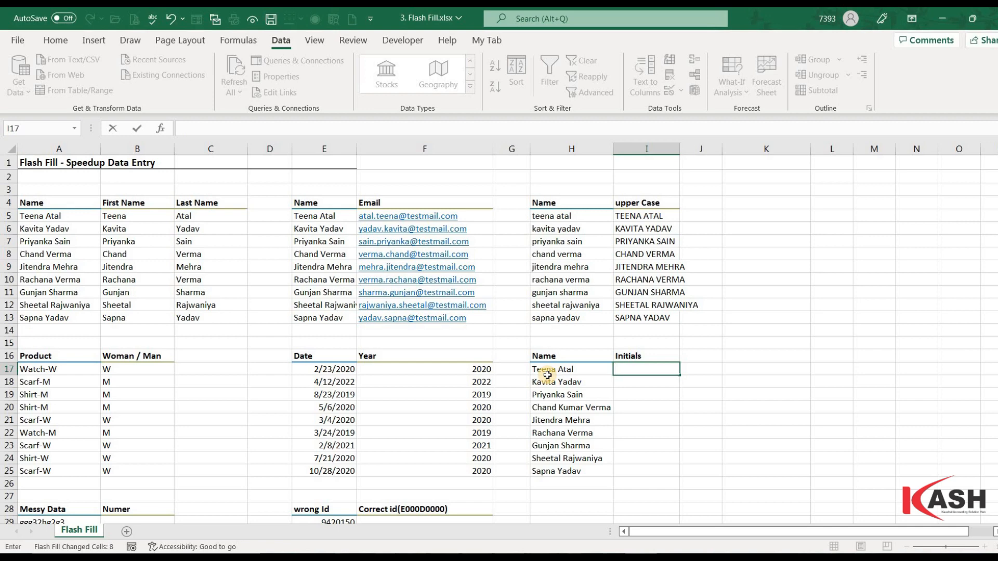
pyautogui.write('A')
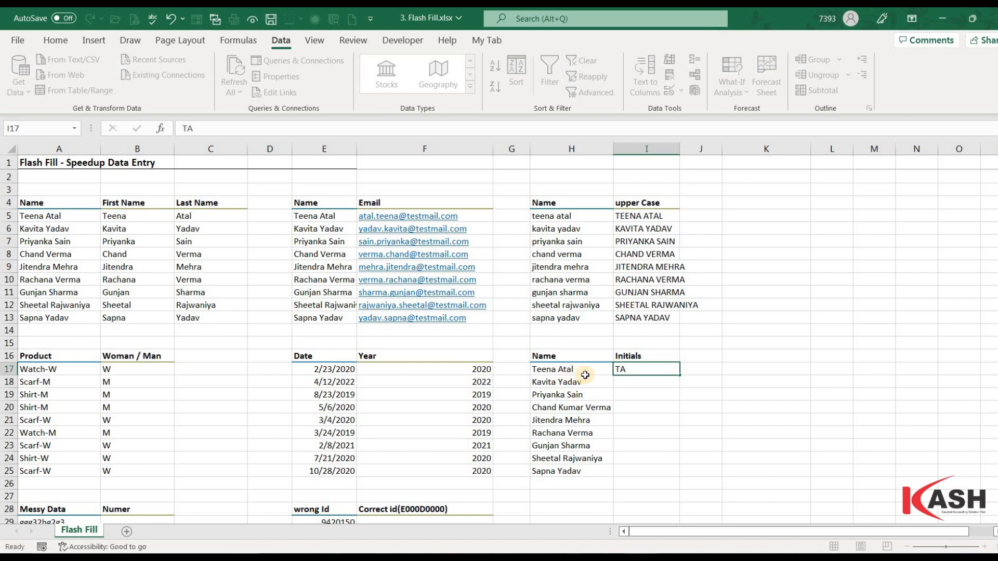
pyautogui.press('Return')
pyautogui.hotkey('ctrl', 'e')
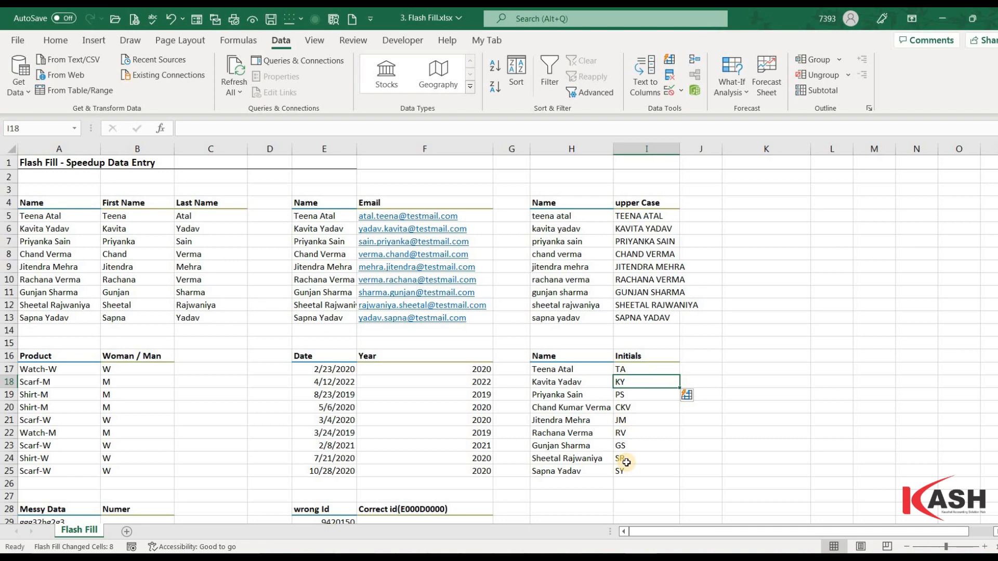
pyautogui.scroll(-3, 626, 463)
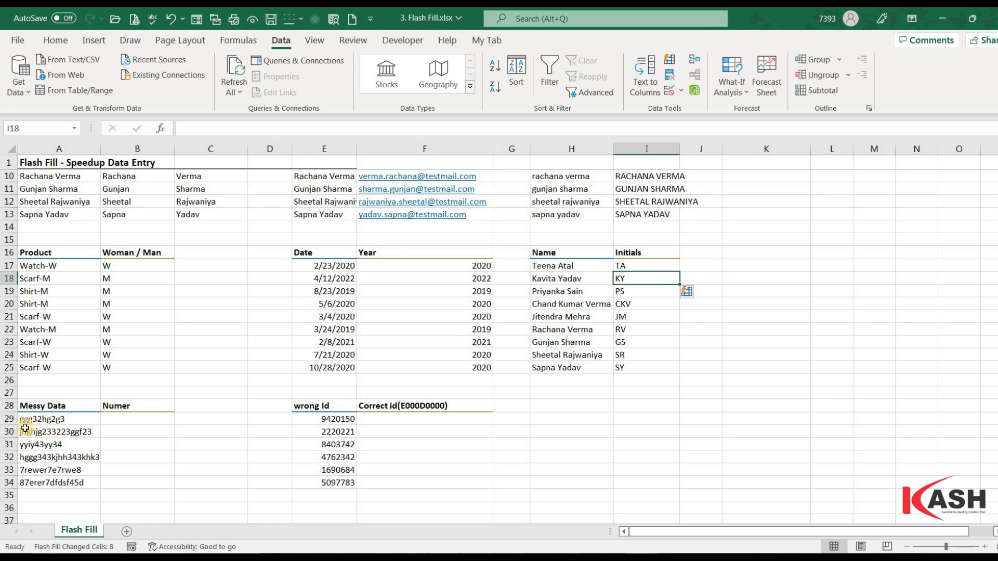
# Step: Enter 3223 in B29 and Flash Fill digits from the remaining Messy Data entries
pyautogui.click(116, 421)
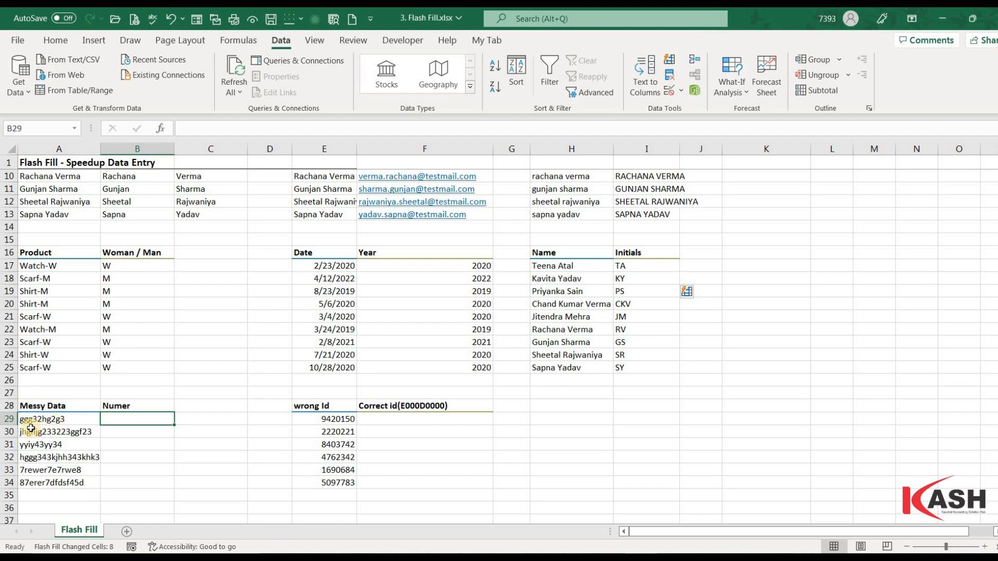
pyautogui.write('3')
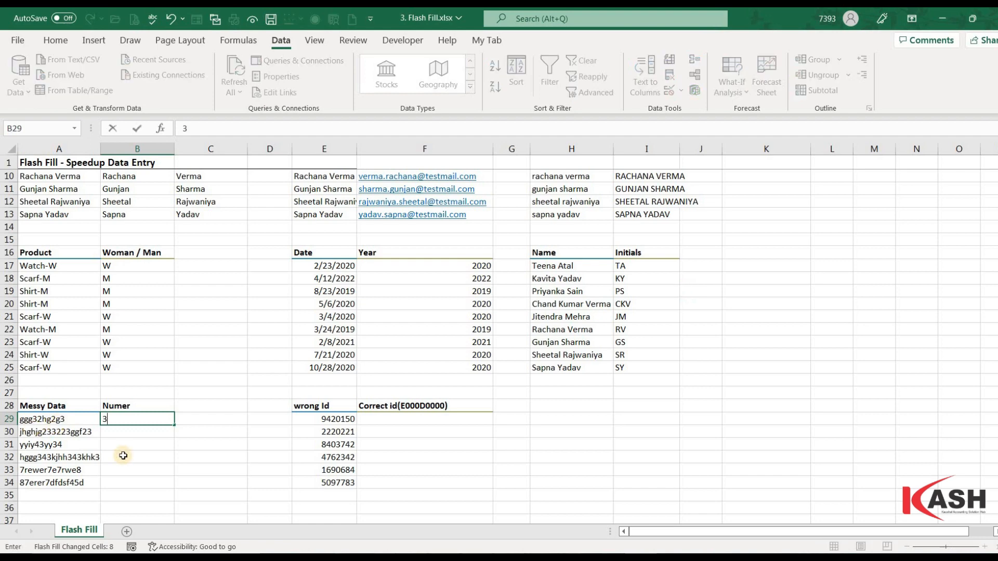
pyautogui.write('223')
pyautogui.press('Return')
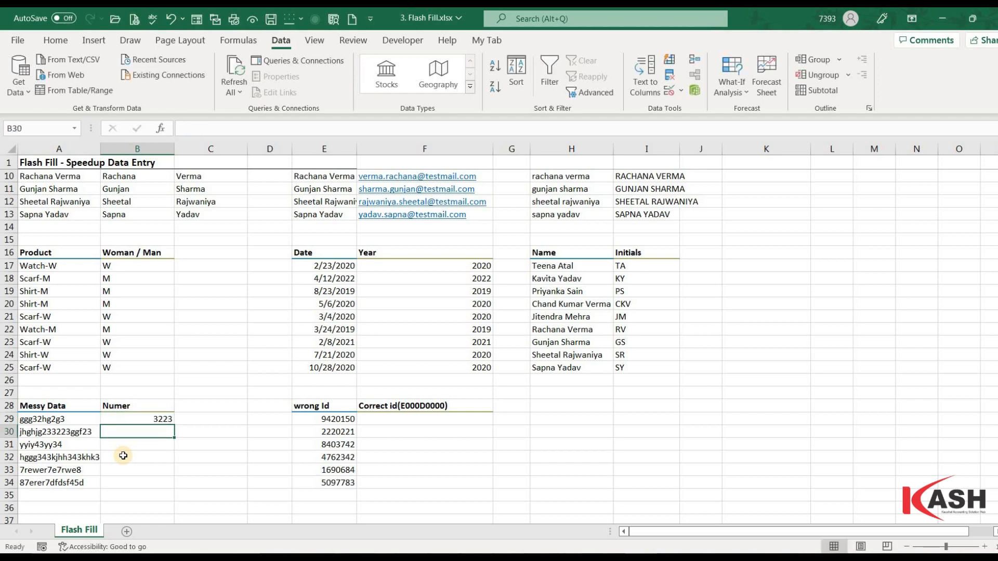
pyautogui.hotkey('ctrl', 'e')
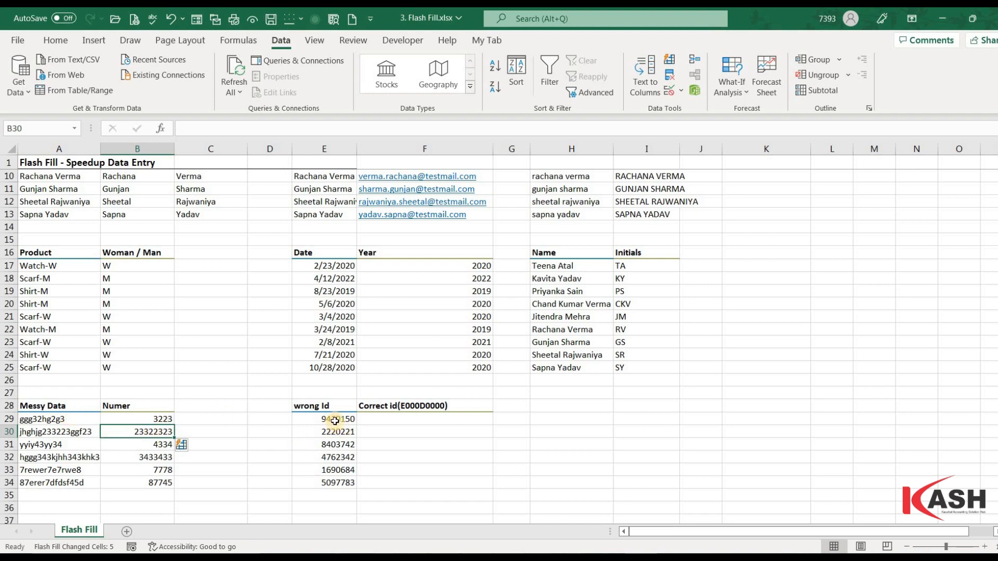
pyautogui.moveTo(335, 420); pyautogui.dragTo(332, 483)
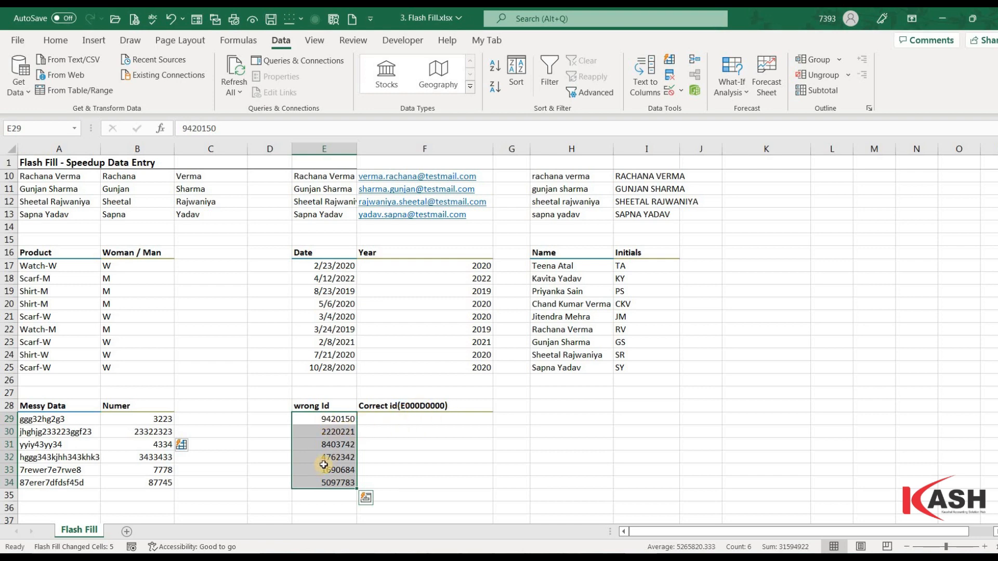
# Step: Enter E942D0150 in F29 and Flash Fill the remaining corrected IDs
pyautogui.click(409, 421)
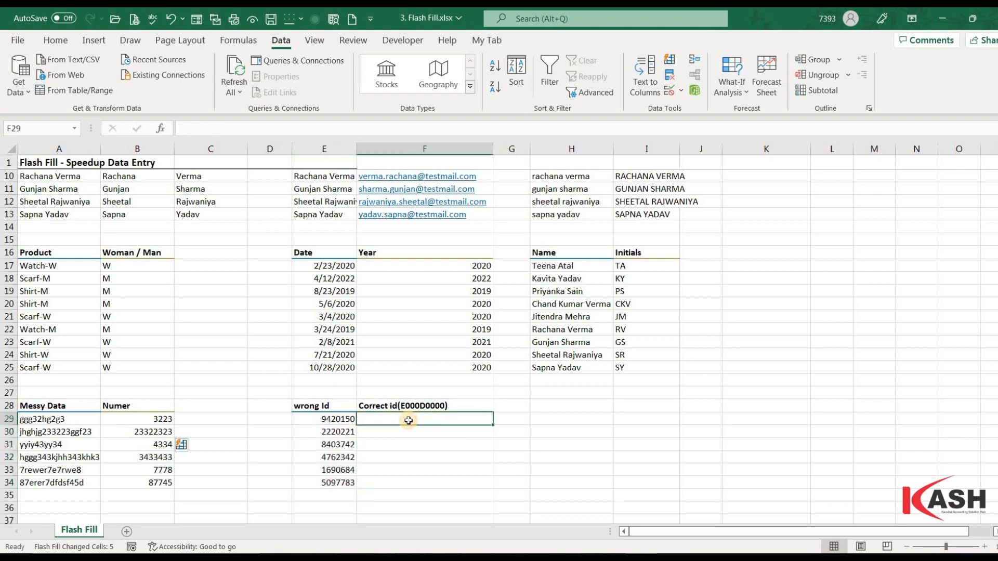
pyautogui.write('e')
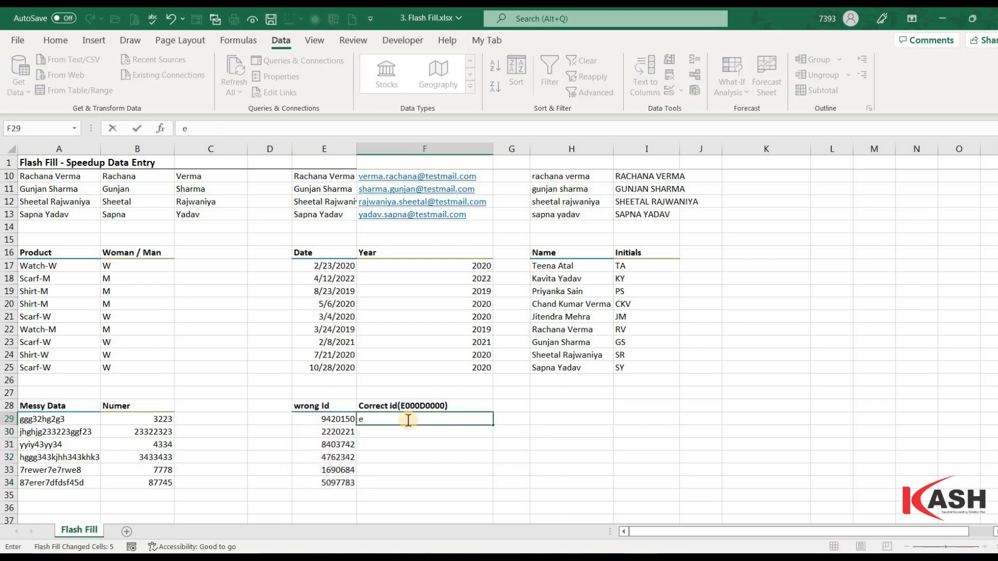
pyautogui.press('BackSpace')
pyautogui.write('E942')
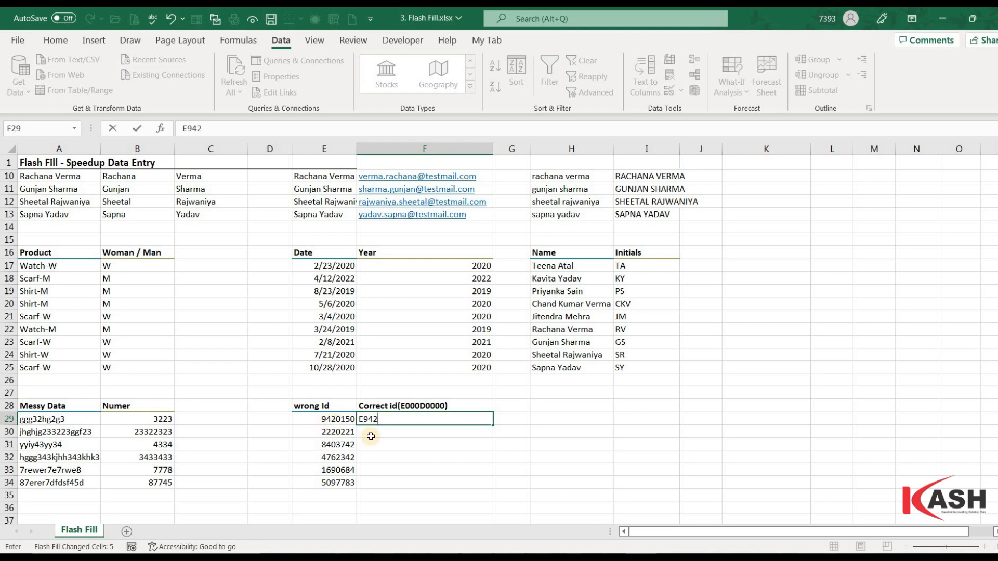
pyautogui.write('D')
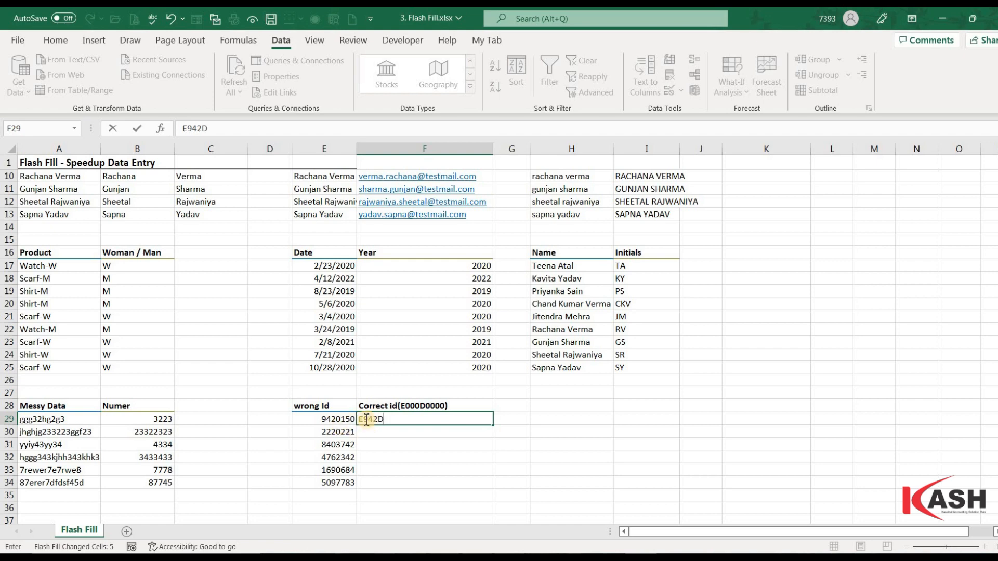
pyautogui.write('0150')
pyautogui.press('Return')
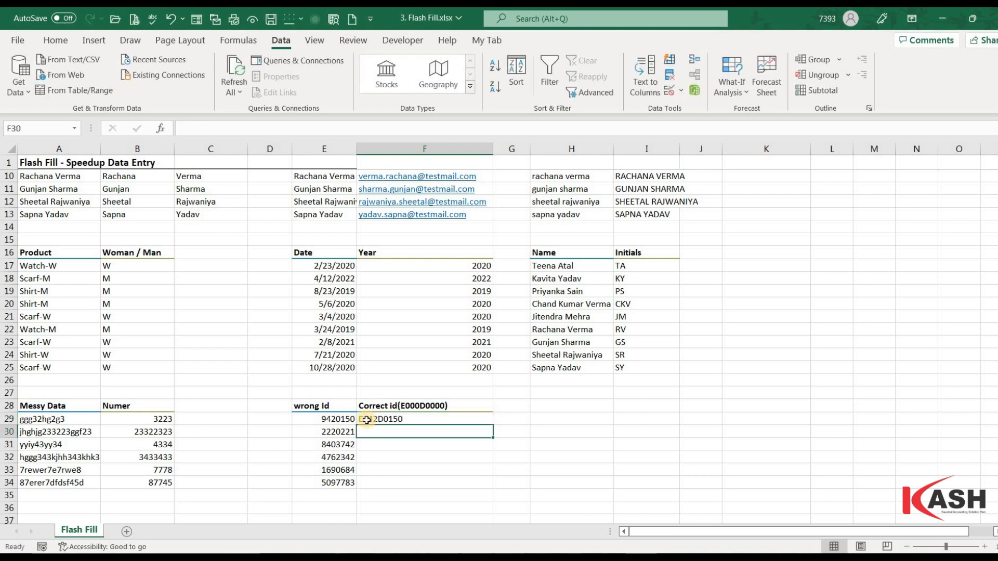
pyautogui.hotkey('ctrl', 'e')
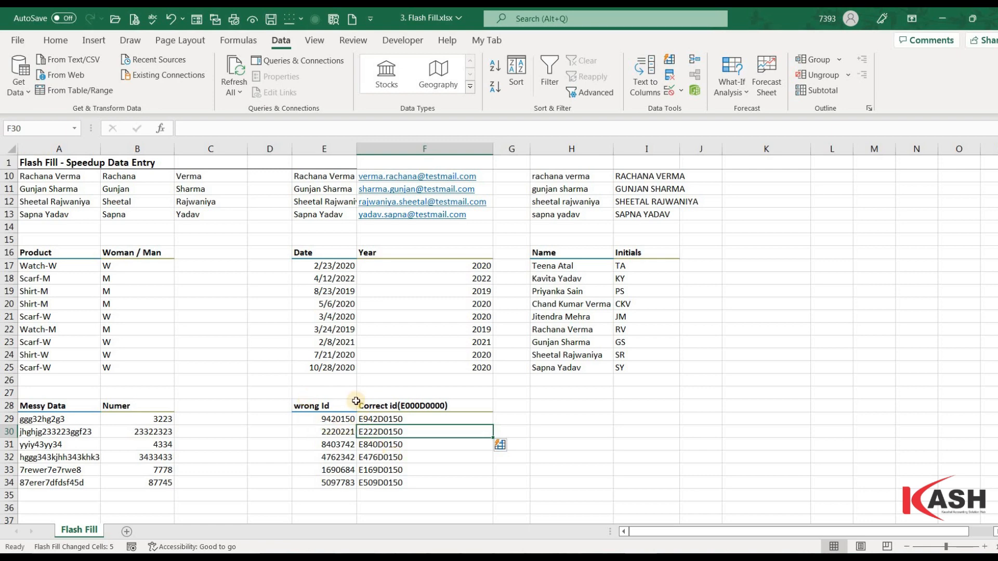
# Step: Correct F30 to E222D0221 so Flash Fill refills the IDs through E509D0783
pyautogui.doubleClick(410, 433)
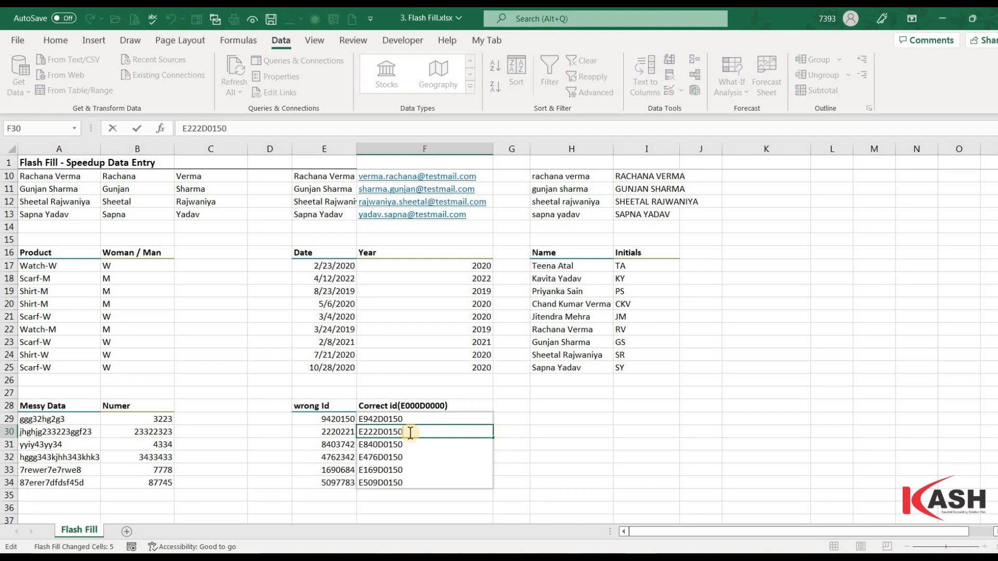
pyautogui.press('BackSpace')
pyautogui.press('BackSpace')
pyautogui.press('BackSpace')
pyautogui.press('BackSpace')
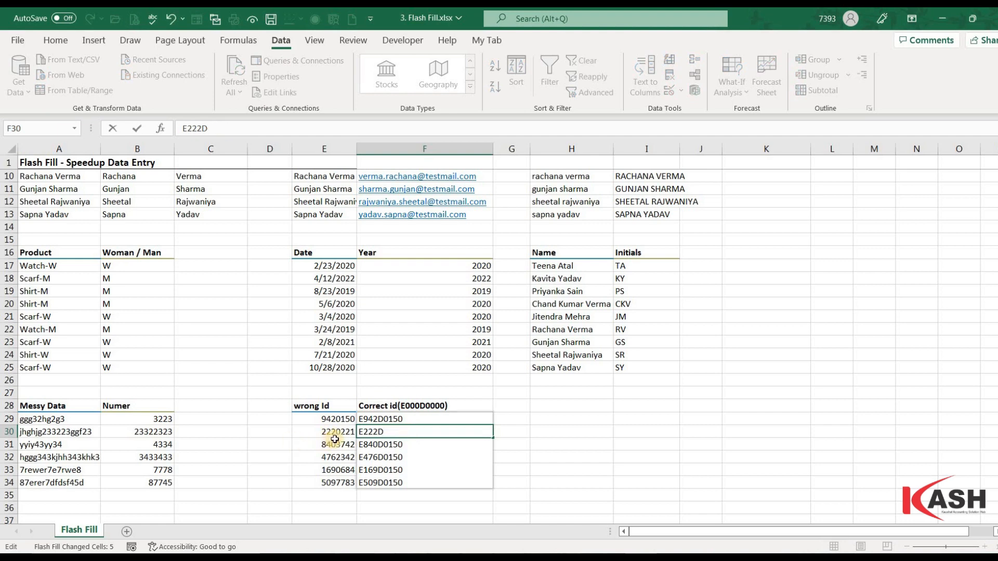
pyautogui.write('0221')
pyautogui.press('Return')
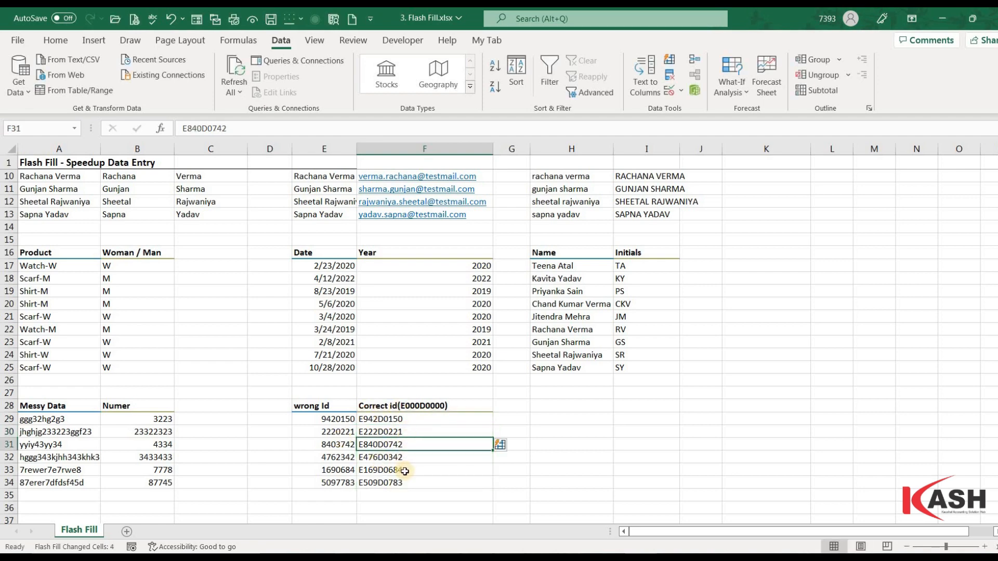
pyautogui.scroll(3, 426, 409)
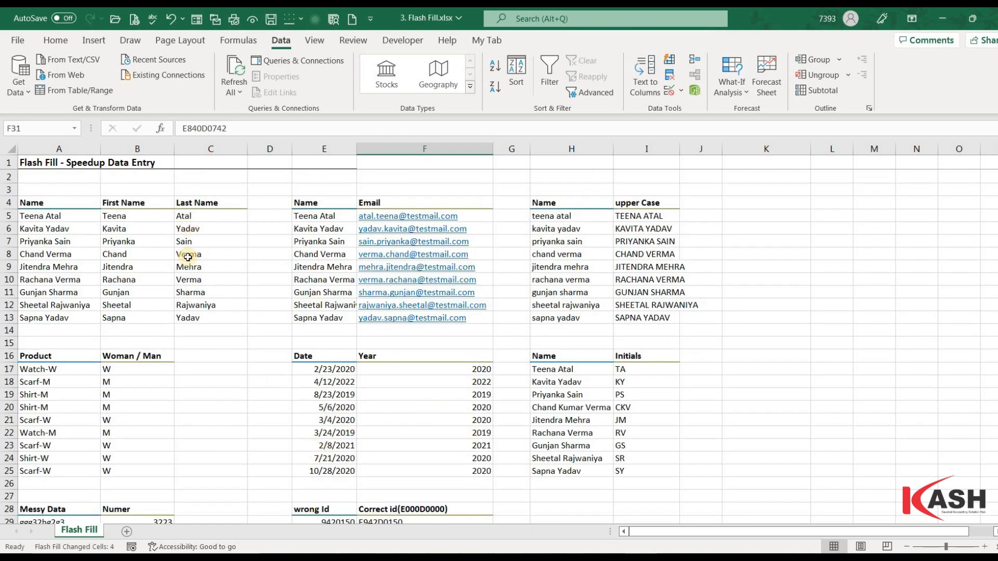
pyautogui.moveTo(215, 220); pyautogui.dragTo(208, 317)
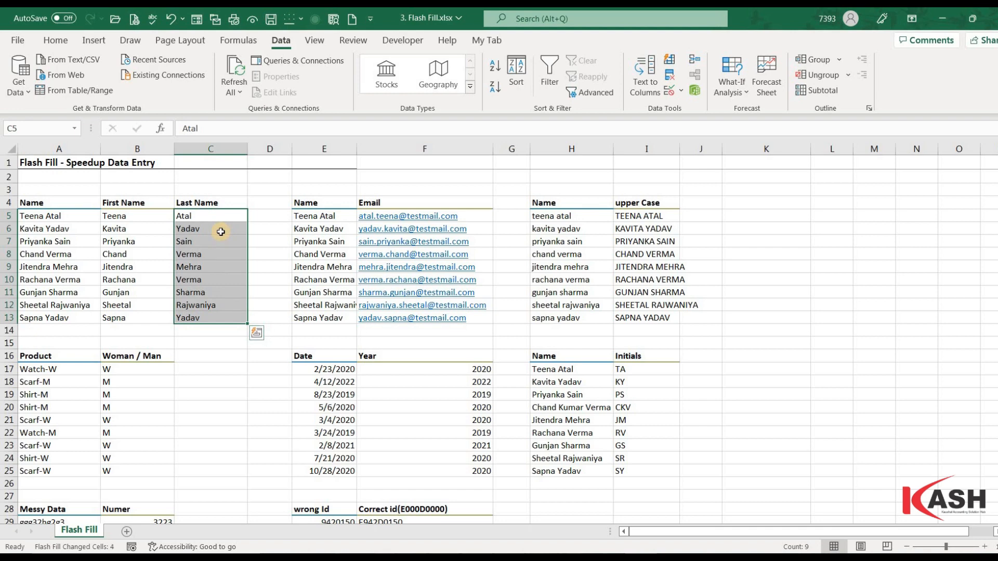
pyautogui.moveTo(214, 229); pyautogui.dragTo(215, 325)
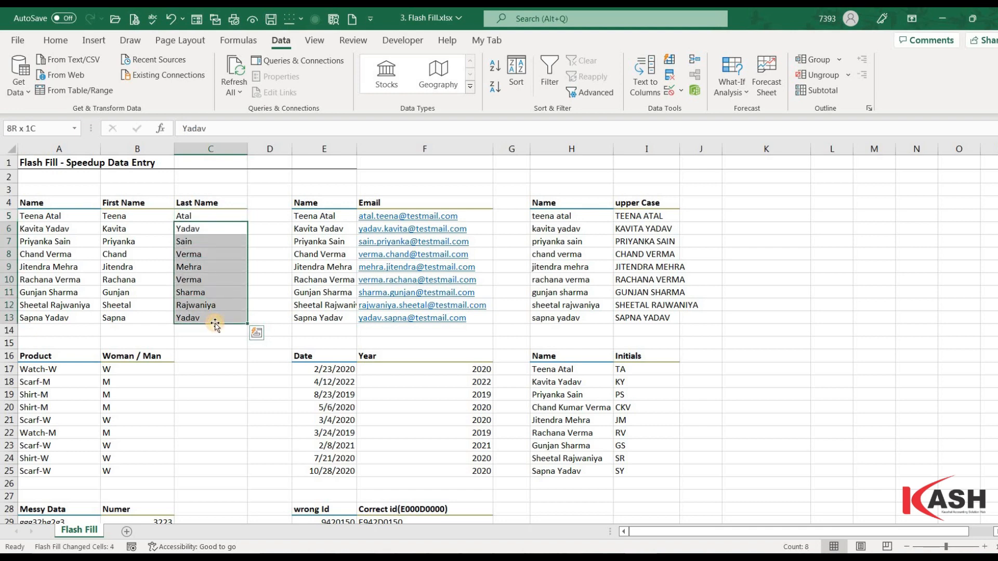
pyautogui.press('Delete')
pyautogui.click(255, 281)
pyautogui.moveTo(208, 217); pyautogui.dragTo(201, 276)
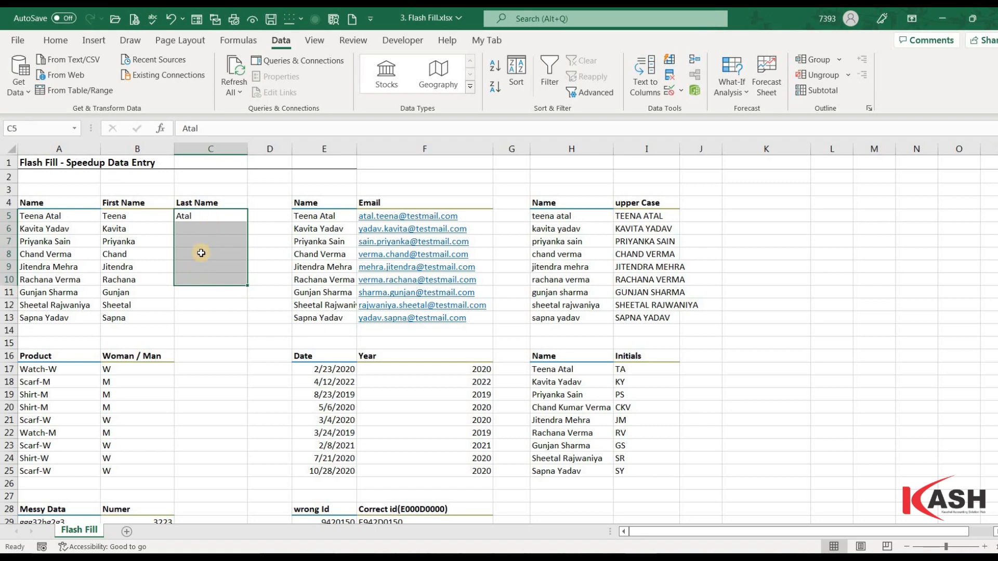
pyautogui.hotkey('ctrl', 'e')
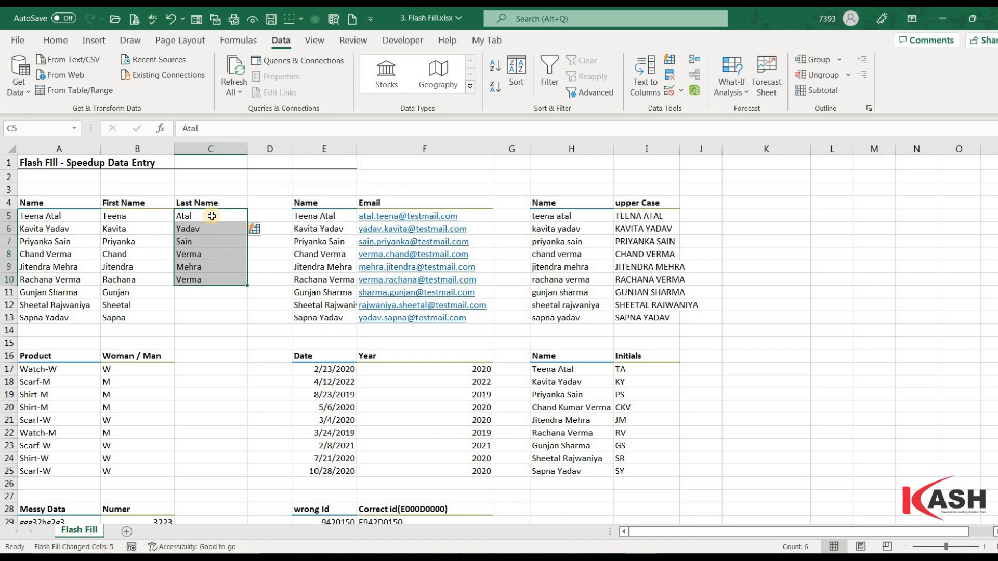
pyautogui.click(206, 295)
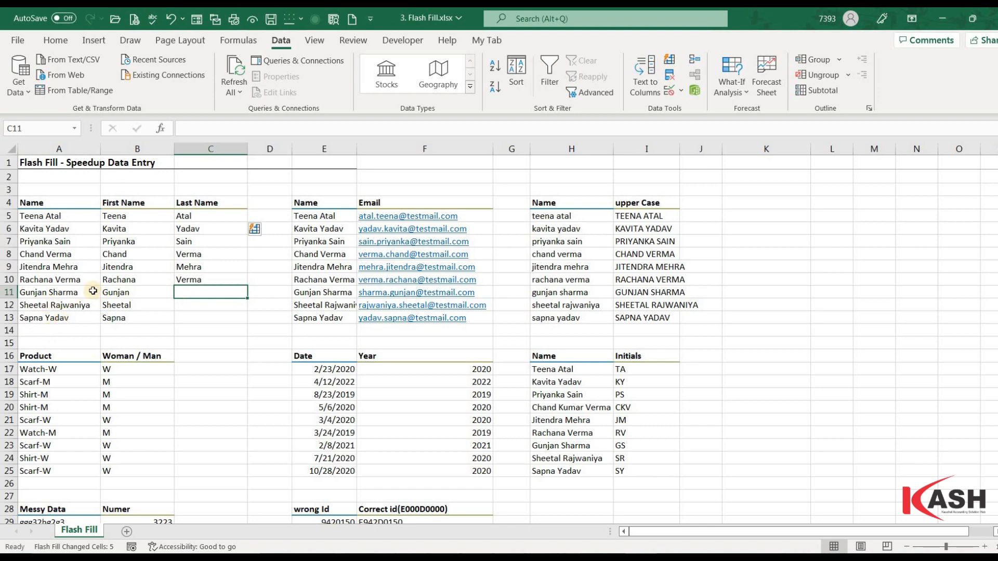
pyautogui.hotkey('ctrl', 'e')
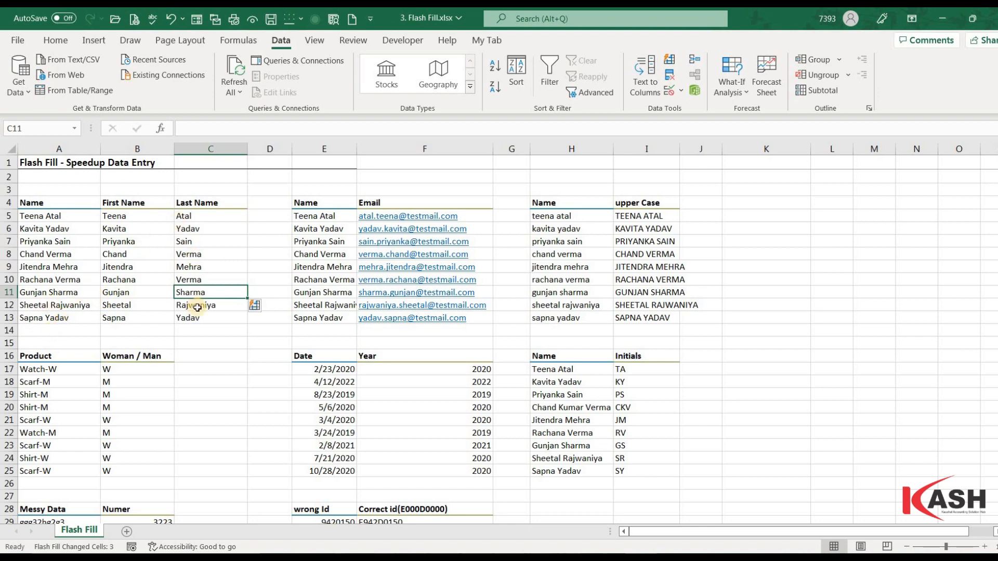